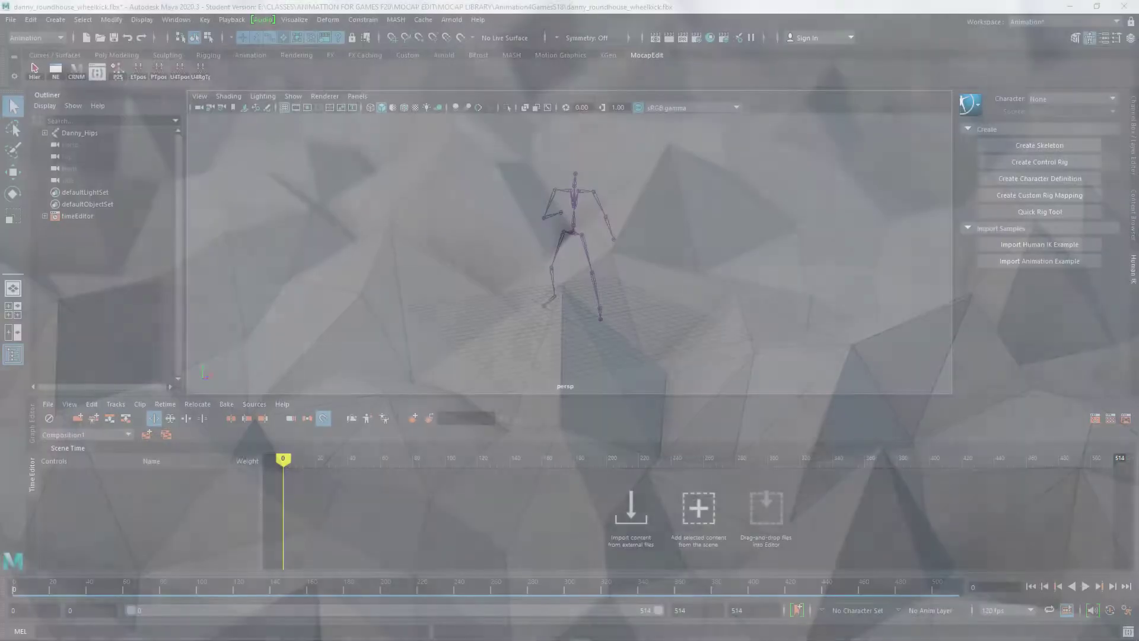
Set the scene frame rate to 30 fps in the time slider preferences and save them
alt+middle_drag(659, 256, 604, 247)
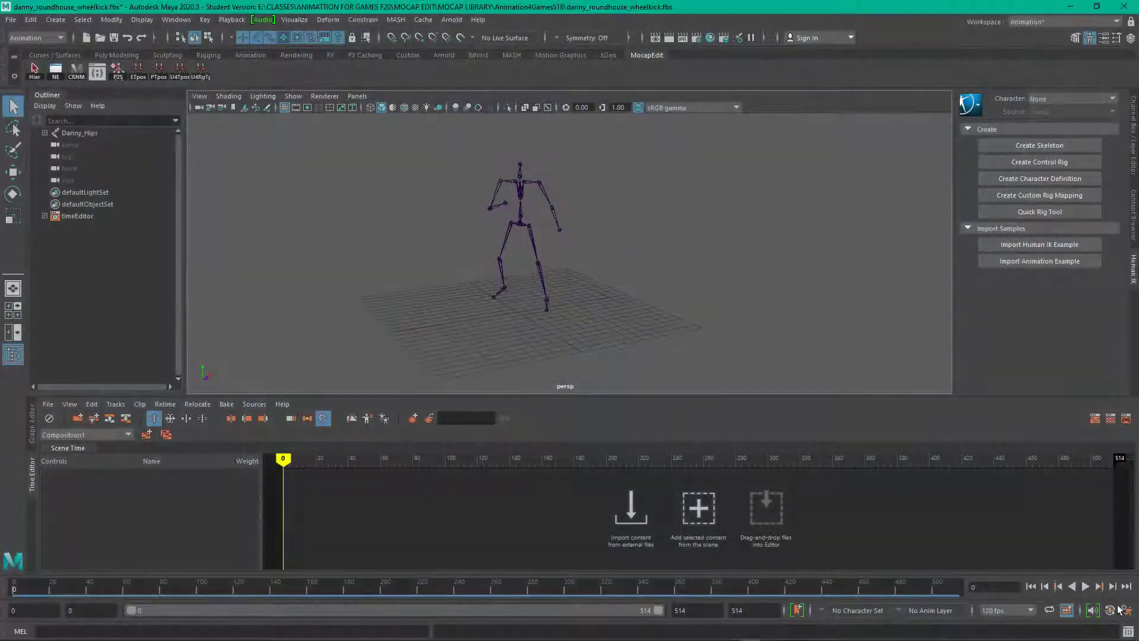
click(1120, 609)
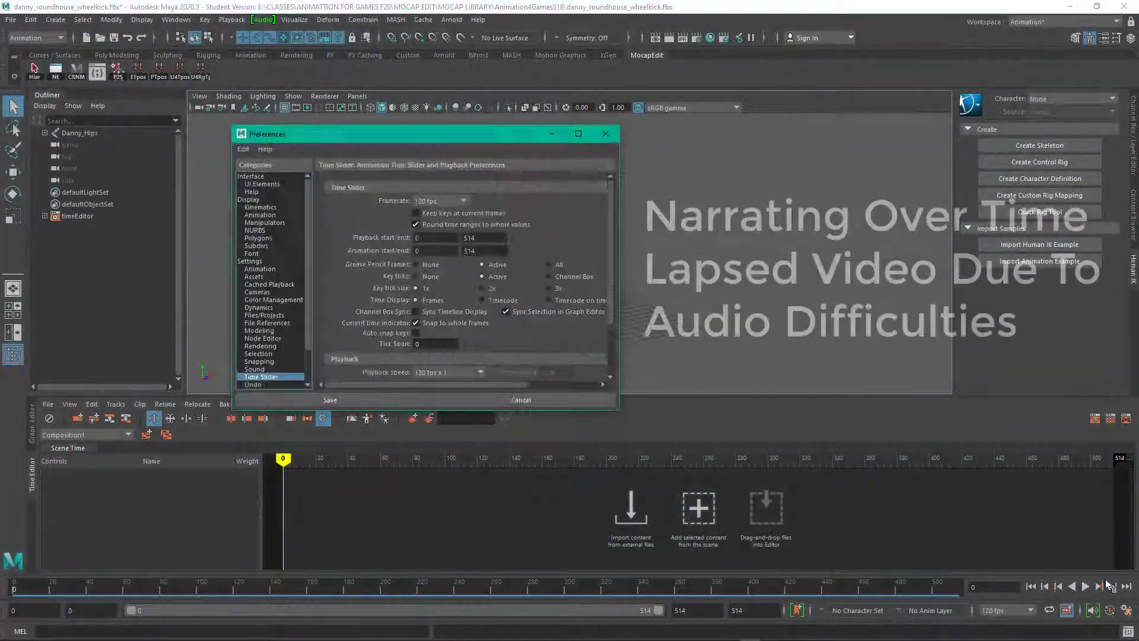
click(464, 202)
drag(464, 242, 465, 252)
click(433, 297)
click(359, 398)
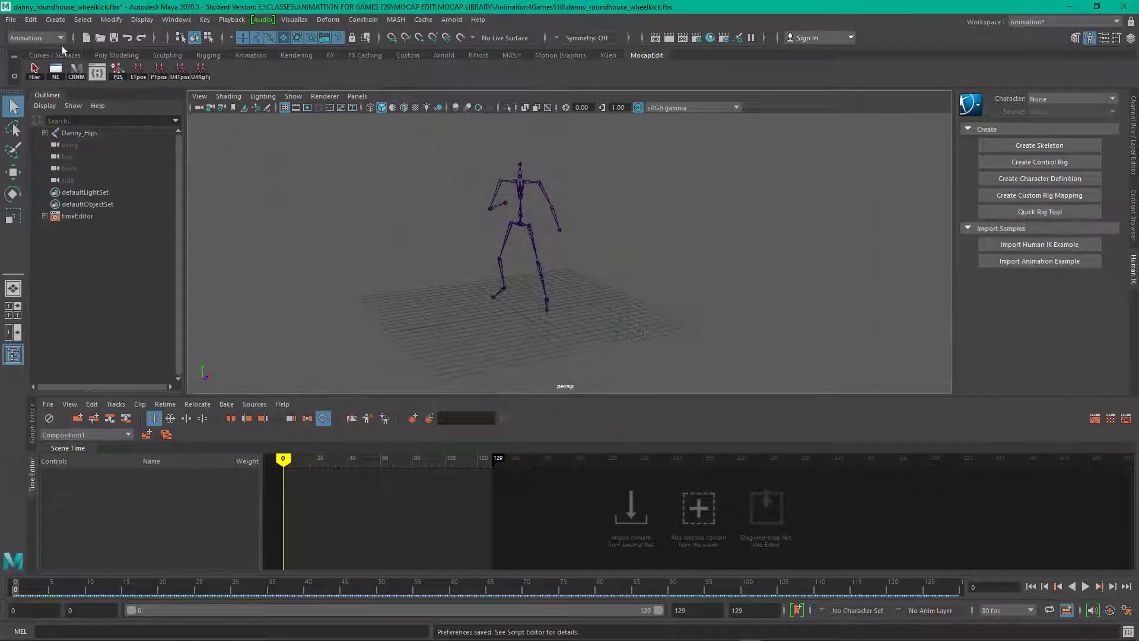
Import the UE4Man.ma character into the mocap scene, accepting the student version notice
click(11, 19)
click(36, 153)
click(493, 261)
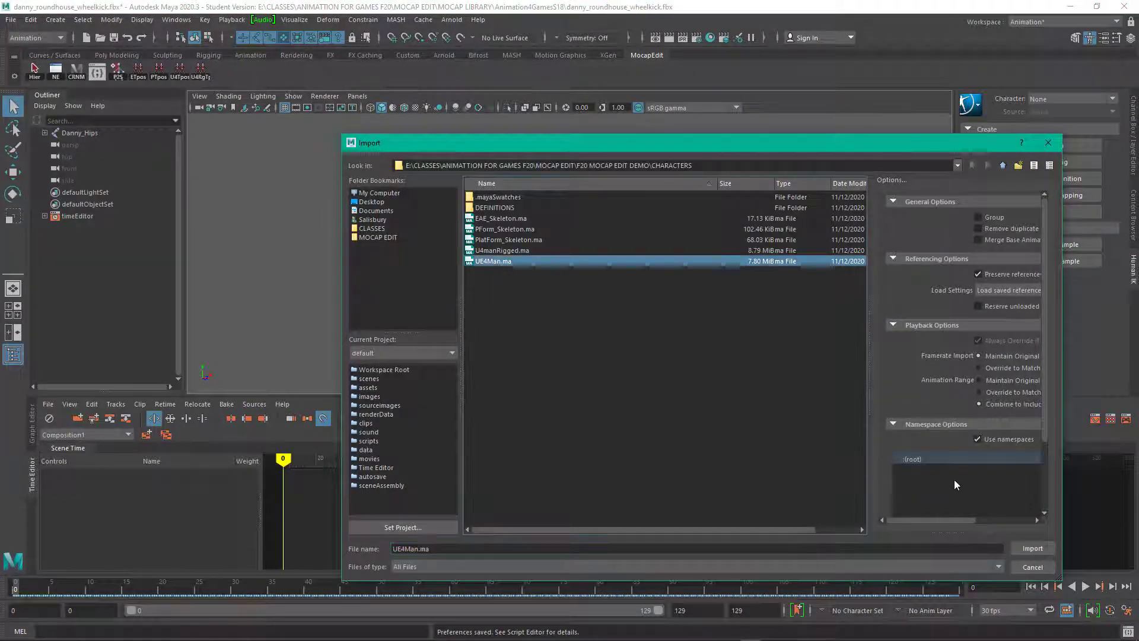
click(1032, 548)
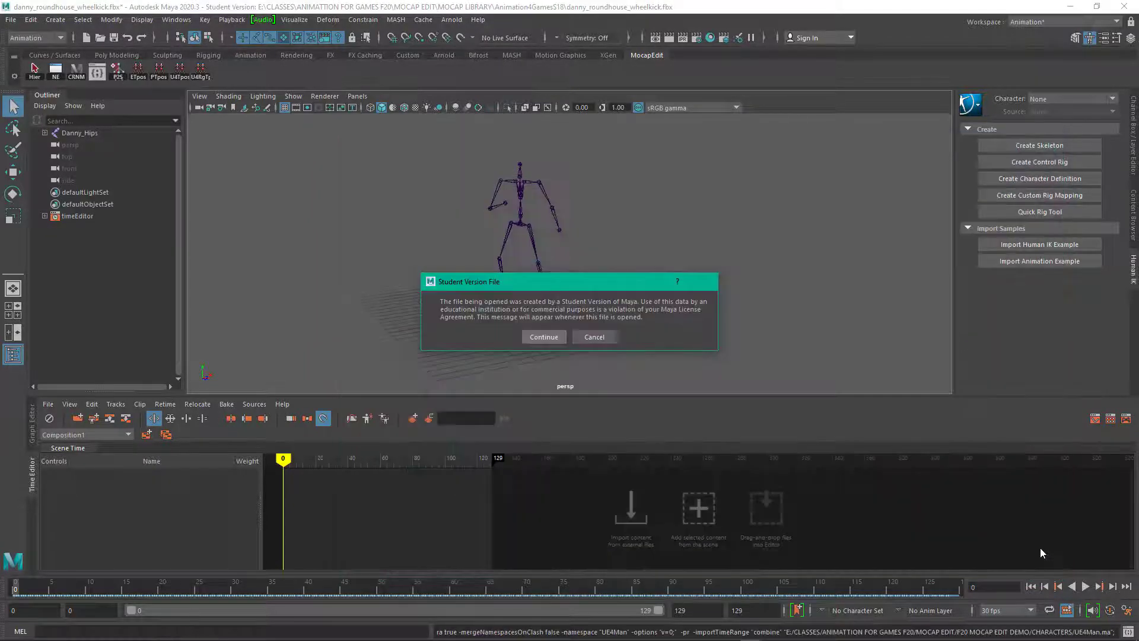
click(543, 334)
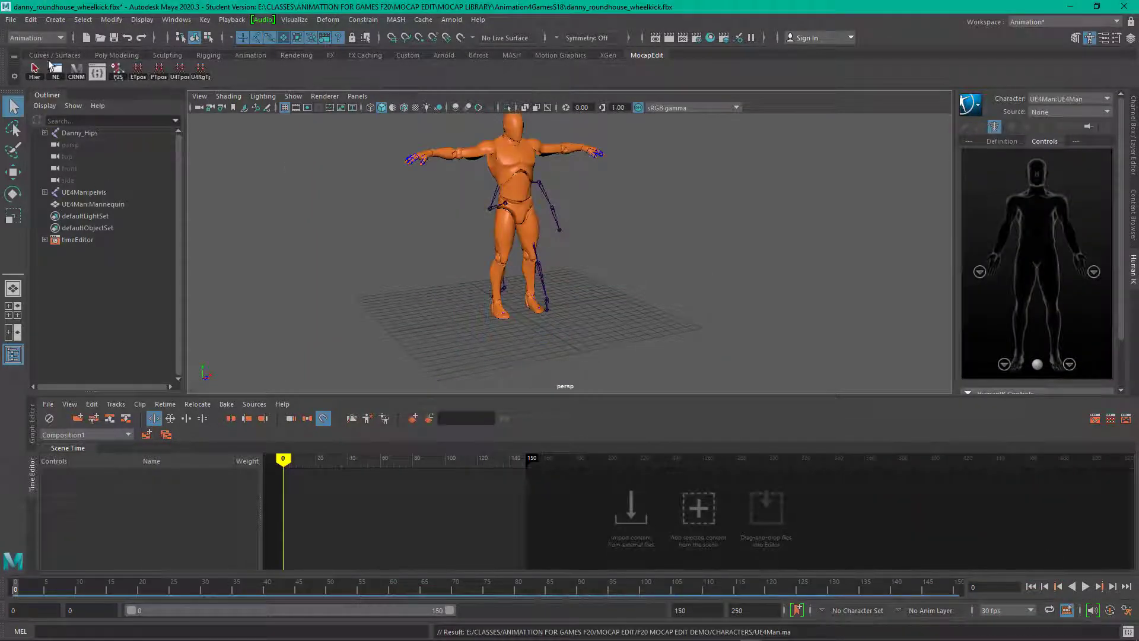
Remove the UE4Man namespace in the Namespace Editor, merging its contents into the root, and close the editor
click(55, 69)
click(638, 232)
click(778, 237)
click(539, 333)
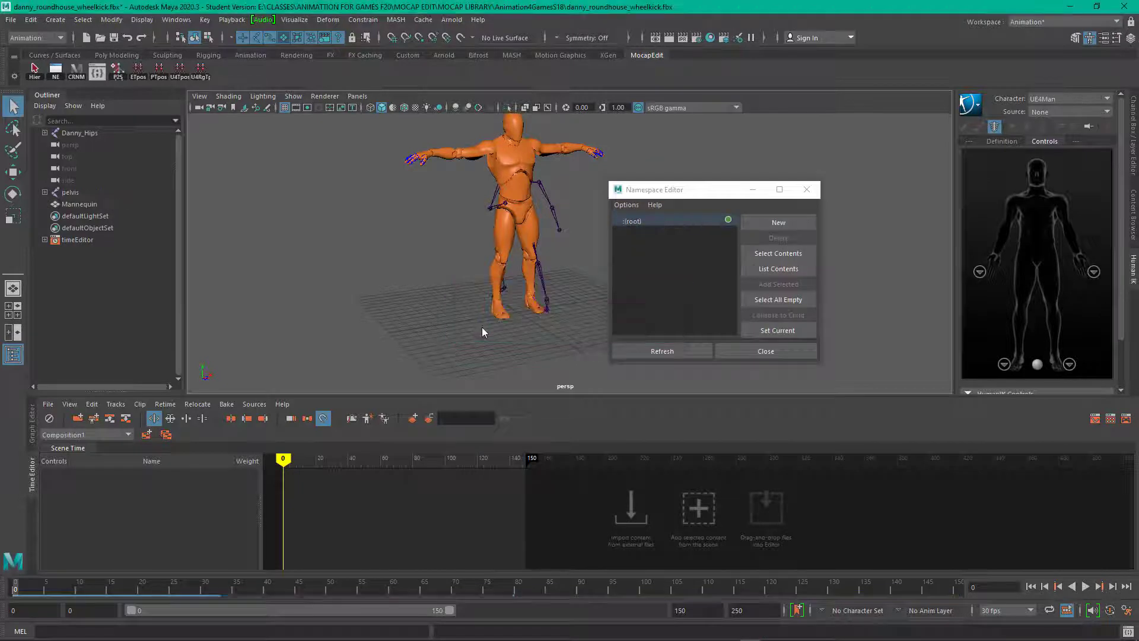
click(806, 189)
Strip the "Danny_" prefix from the whole mocap skeleton hierarchy using cometRename's search and replace
click(78, 133)
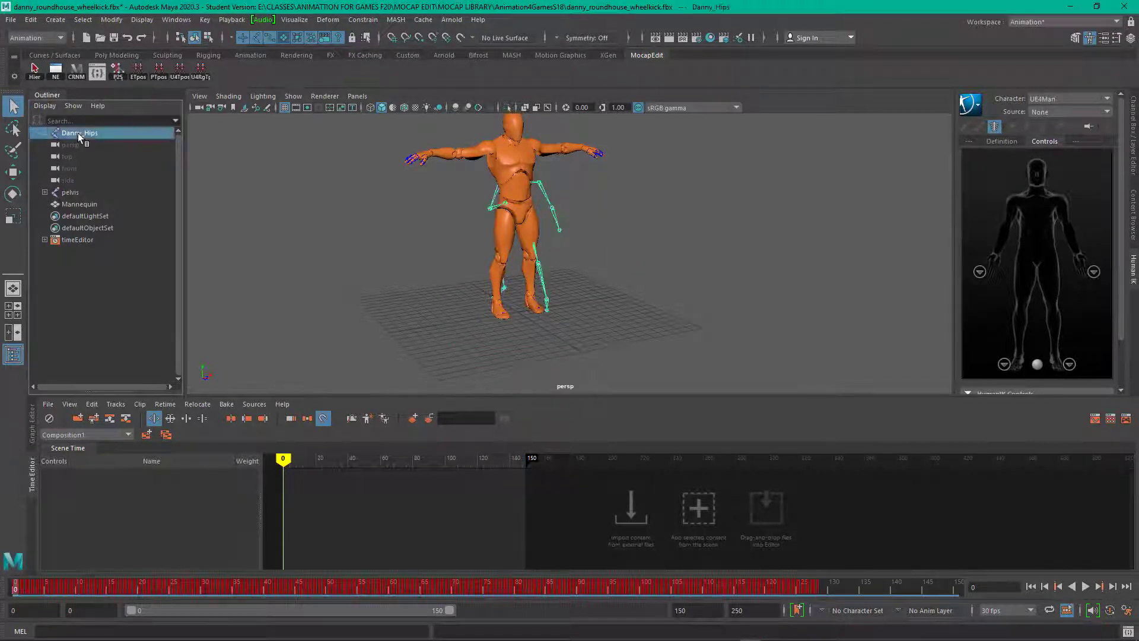
click(34, 69)
click(76, 70)
text(Danny_)
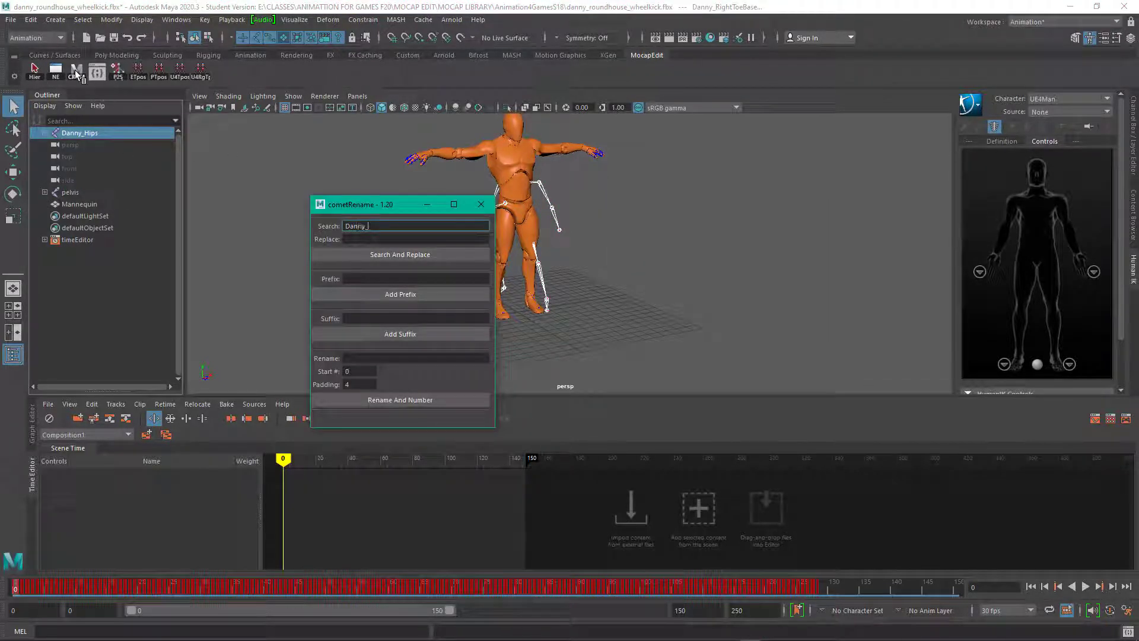
click(383, 252)
click(481, 204)
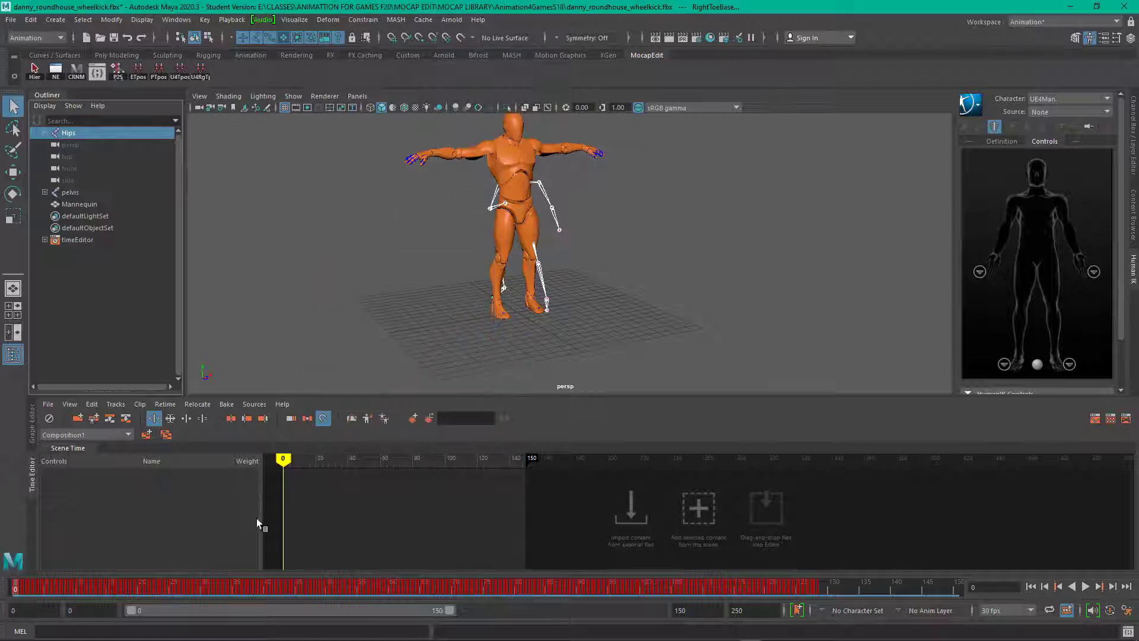
Extend the timeline to start at frame -1 and put the mocap skeleton in the ETpos T-pose at that frame
key(Tab)
text(-1)
key(Return)
drag(26, 586, 17, 587)
click(136, 71)
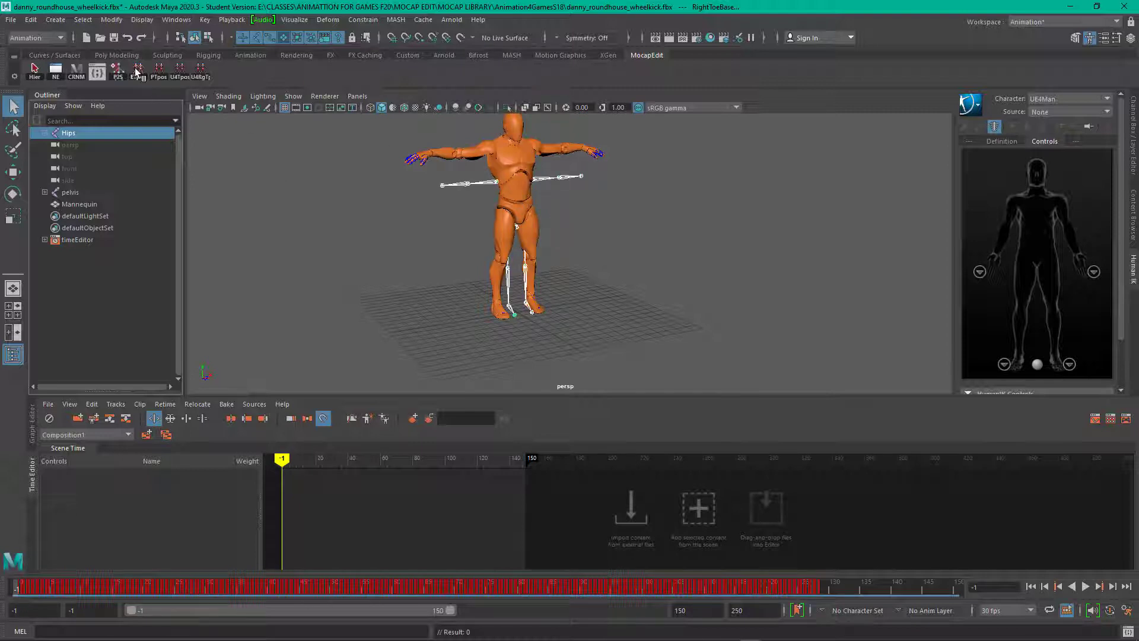
Create a new HumanIK character definition for the mocap skeleton
click(1055, 98)
click(1044, 112)
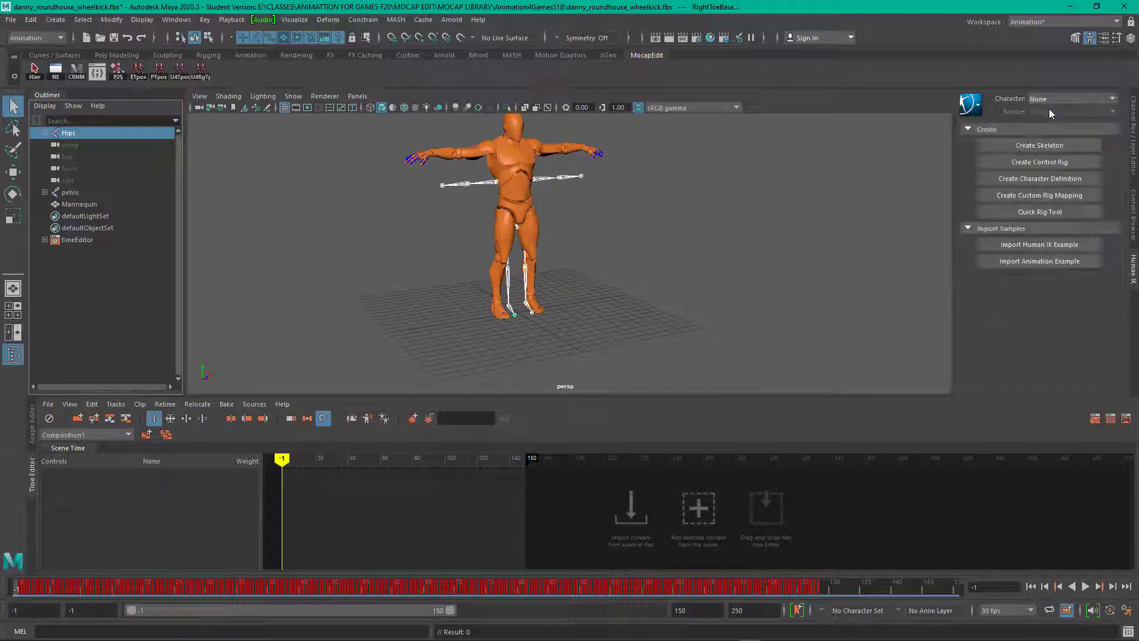
click(1048, 181)
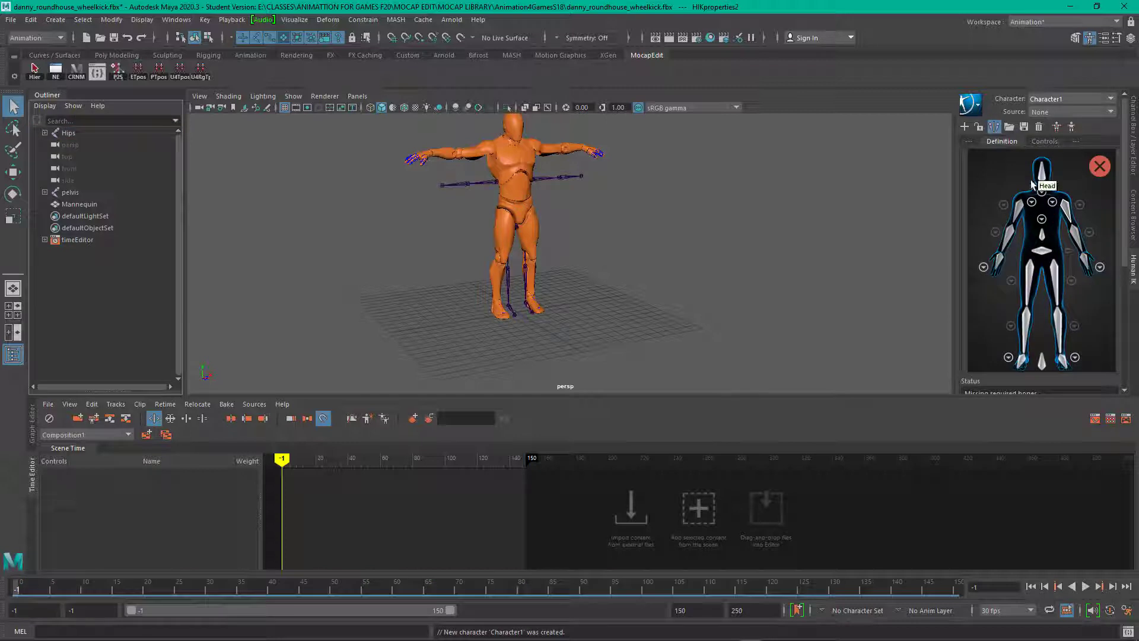
Load the EAE_Template.xml skeleton definition from the DEFINITIONS folder onto the Hips hierarchy and lock the characterization
click(81, 135)
click(35, 70)
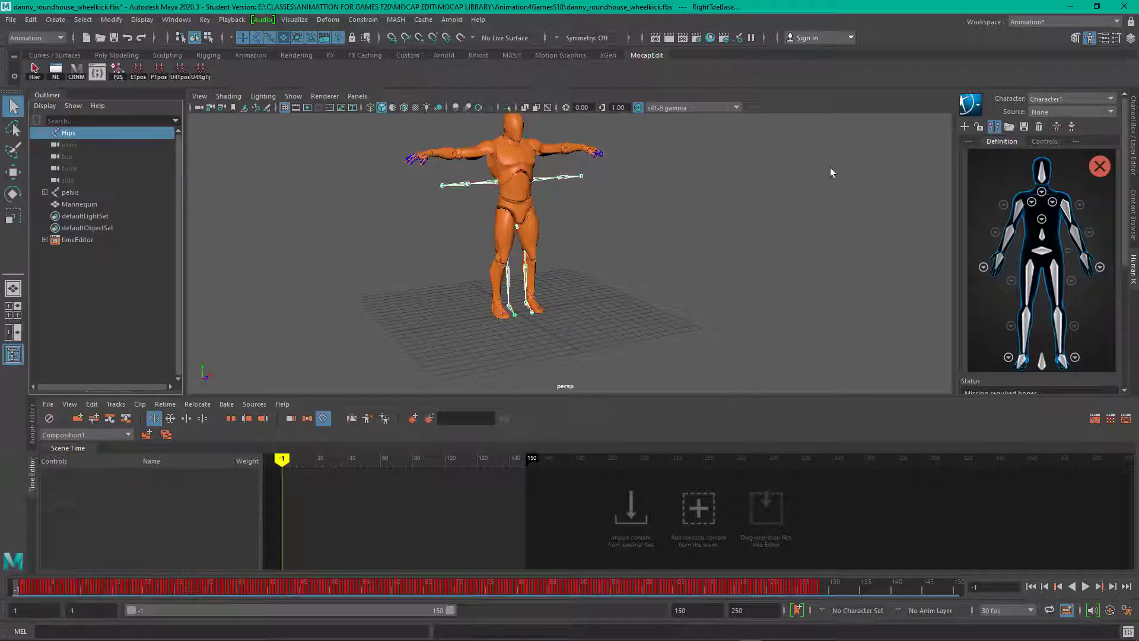
click(1010, 128)
click(814, 296)
drag(953, 257, 462, 263)
click(608, 287)
text(E:\CLASSES\ANIMATTION FOR GAMES F20\MOCAP EDIT\F20 MOCAP EDIT DEMO\CHARACTERS\DEFINITIONS)
key(Return)
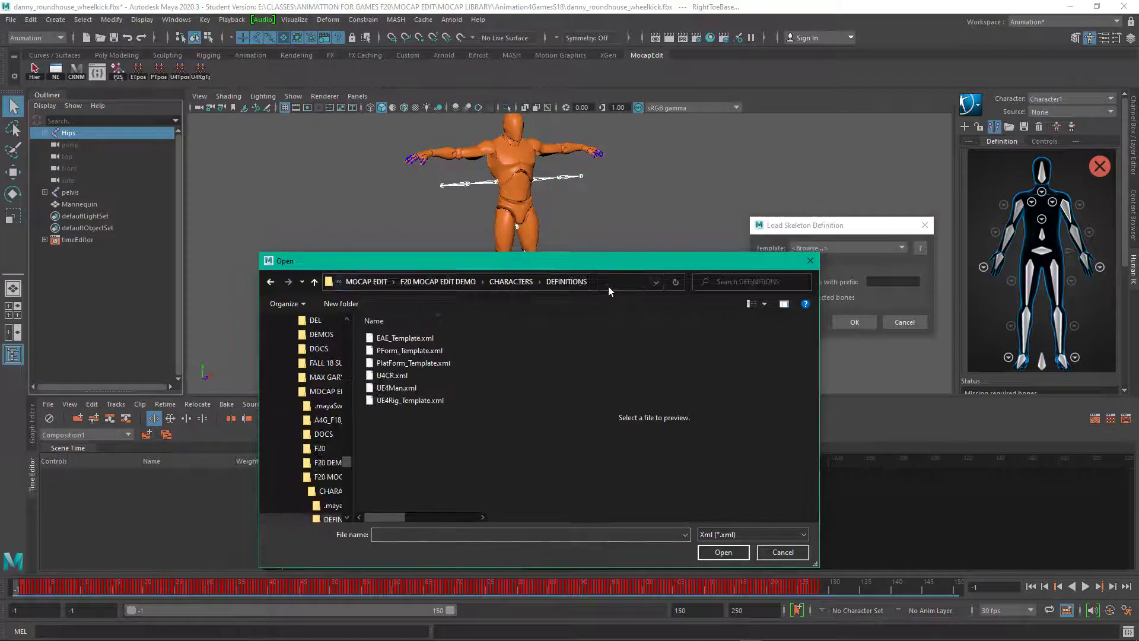
click(405, 338)
click(723, 552)
click(847, 321)
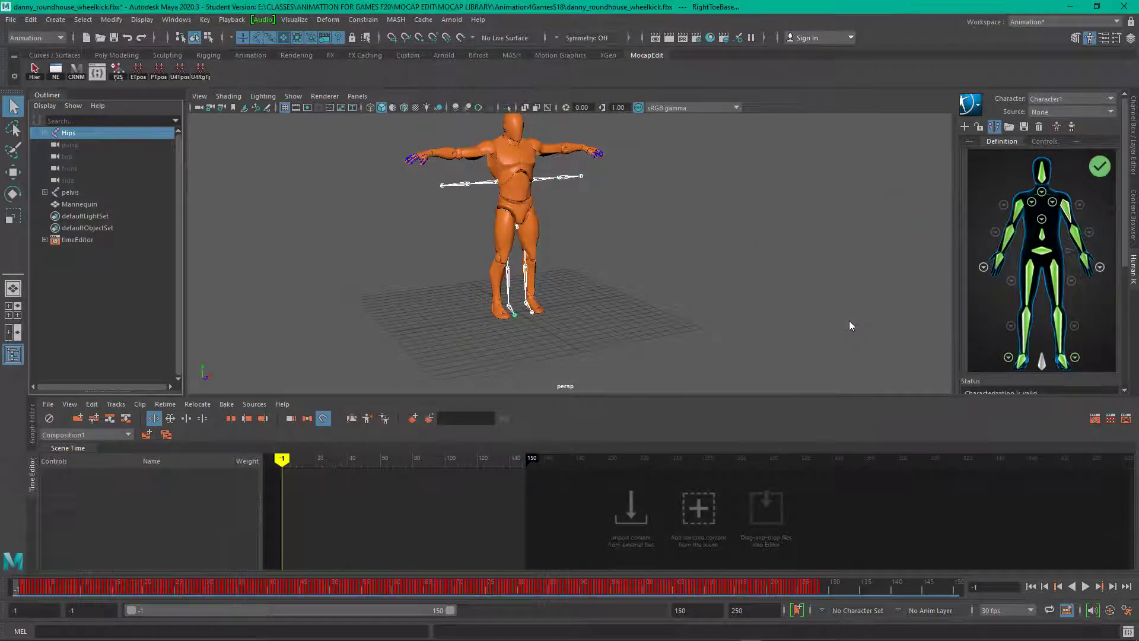
click(981, 128)
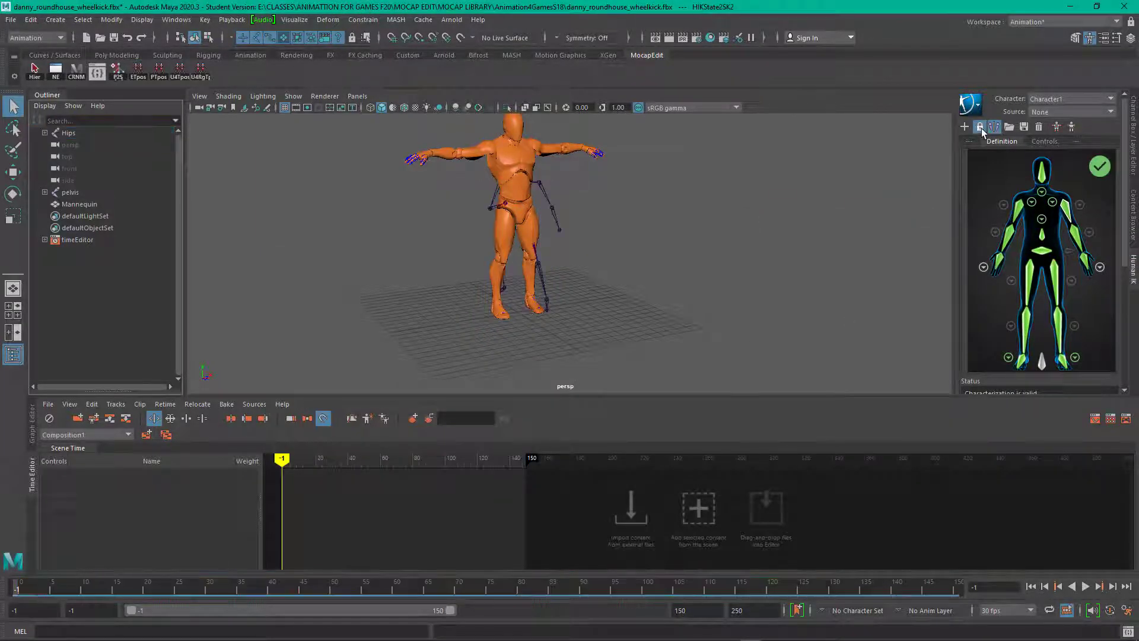
Retarget UE4Man by setting Character1 as its source, then play the animation and return to frame -1
click(1049, 100)
click(1048, 135)
click(1042, 111)
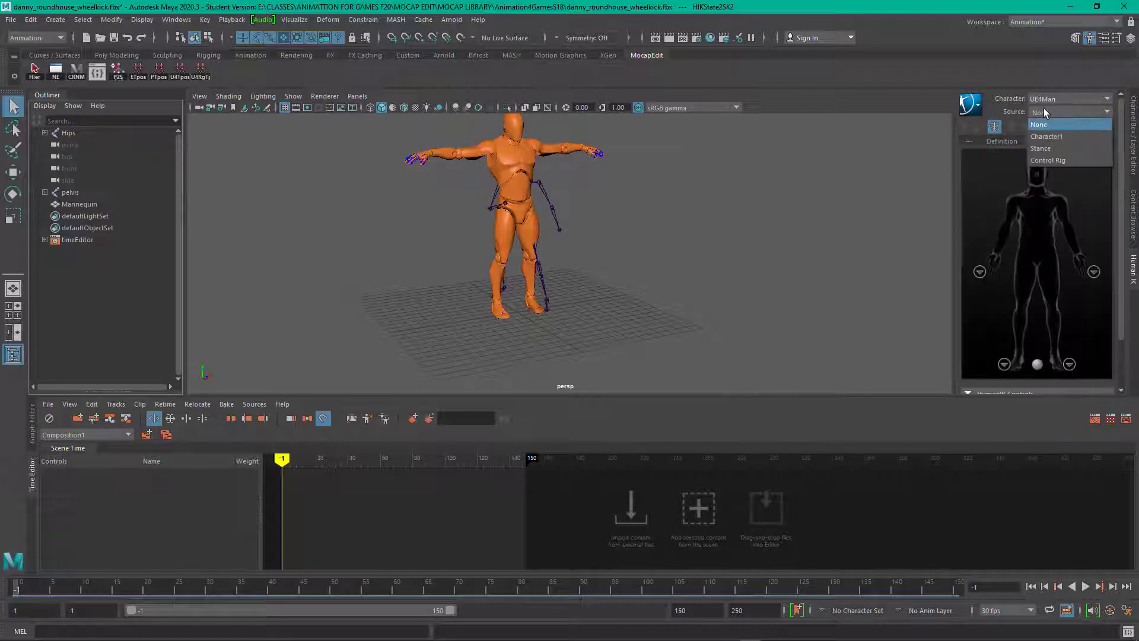
click(1044, 135)
key(alt+v)
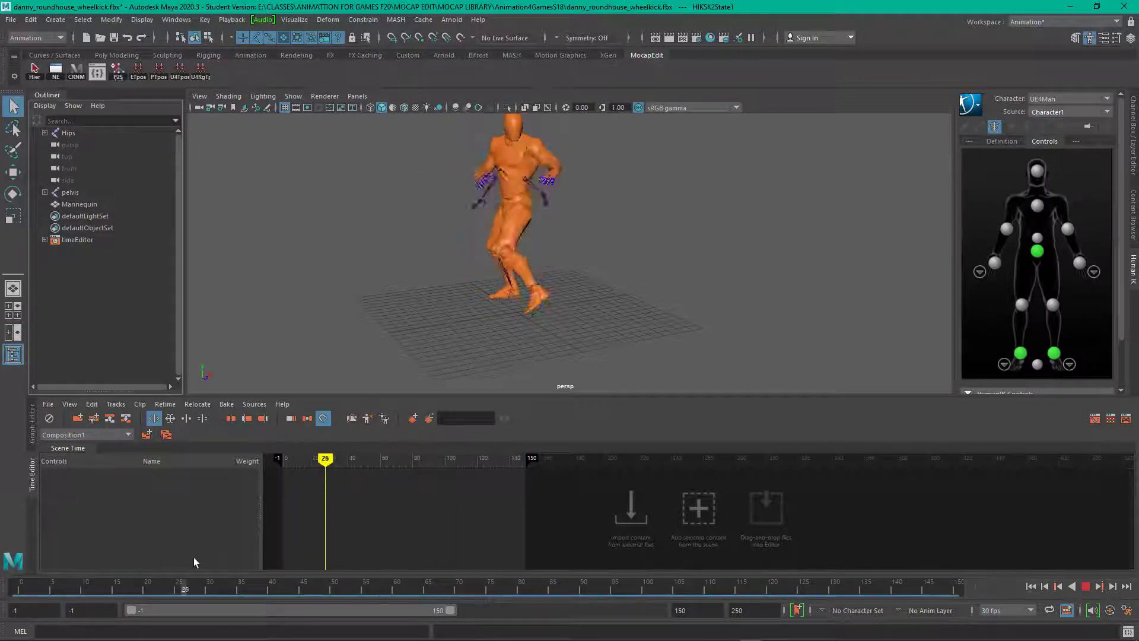
click(17, 588)
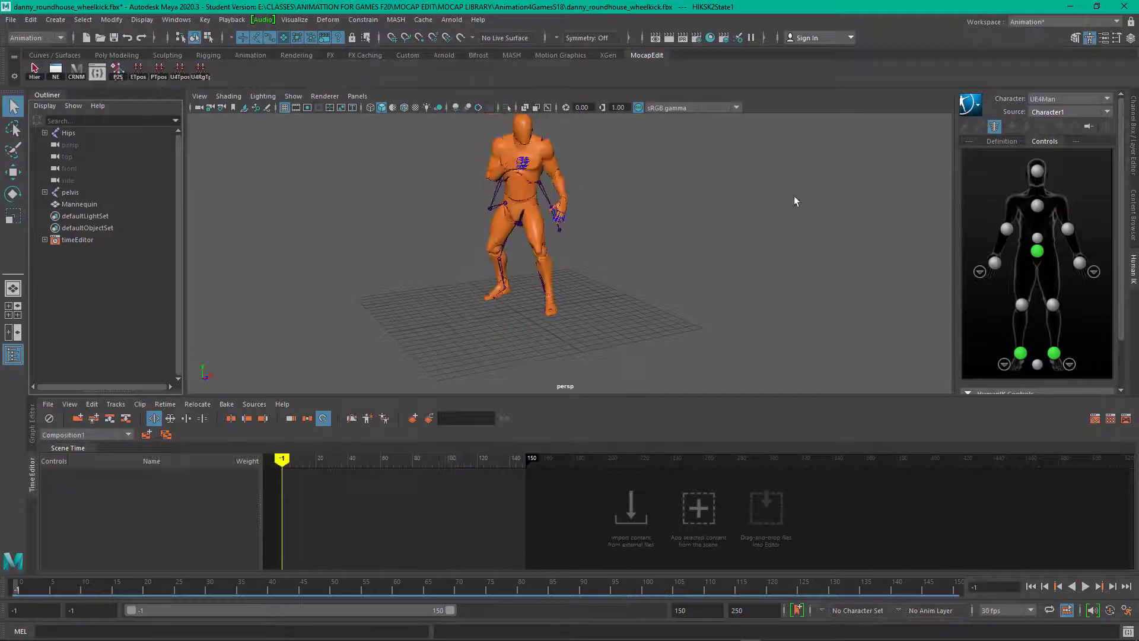
Bake the retargeted motion to the UE4Man skeleton
click(989, 141)
click(976, 107)
mouse_move(1012, 170)
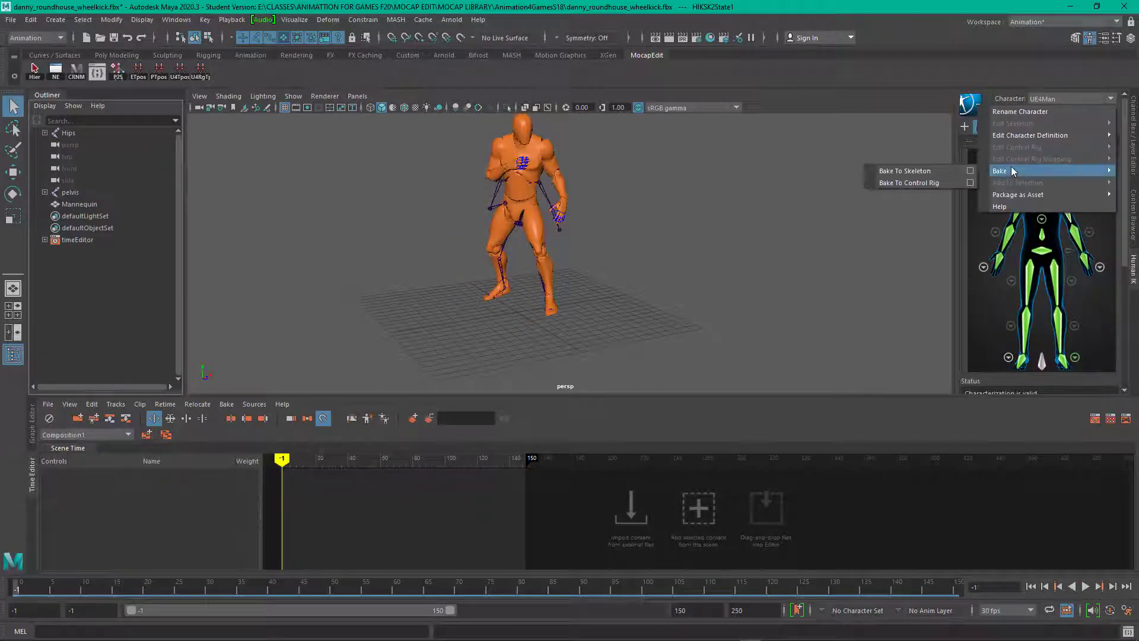
click(915, 170)
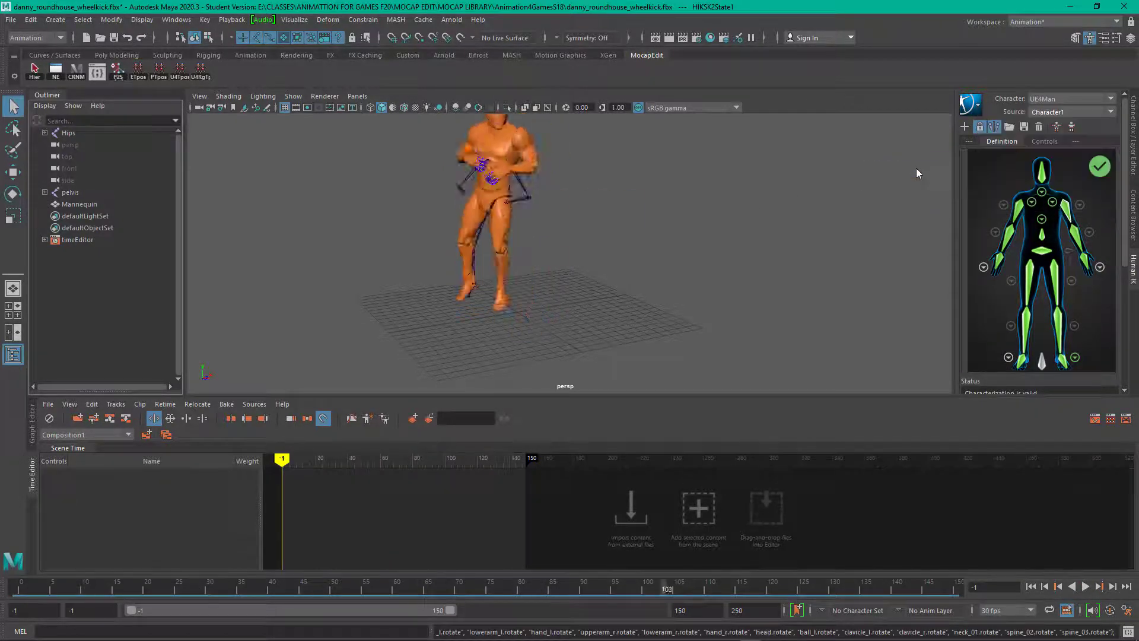
Delete the mocap Hips skeleton, then select the pelvis and play back the baked animation
click(73, 133)
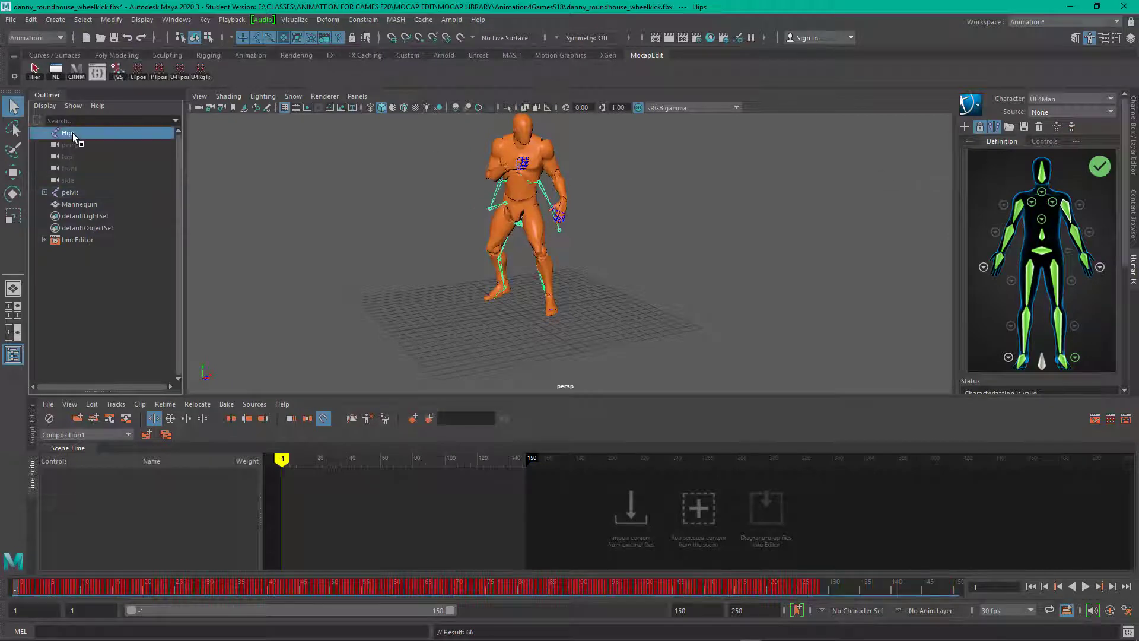
key(Delete)
click(78, 180)
key(alt+v)
key(alt+v)
Export the selected pelvis hierarchy as the FBX file UE4_BackKick.fbx in the CLIPS folder
click(10, 19)
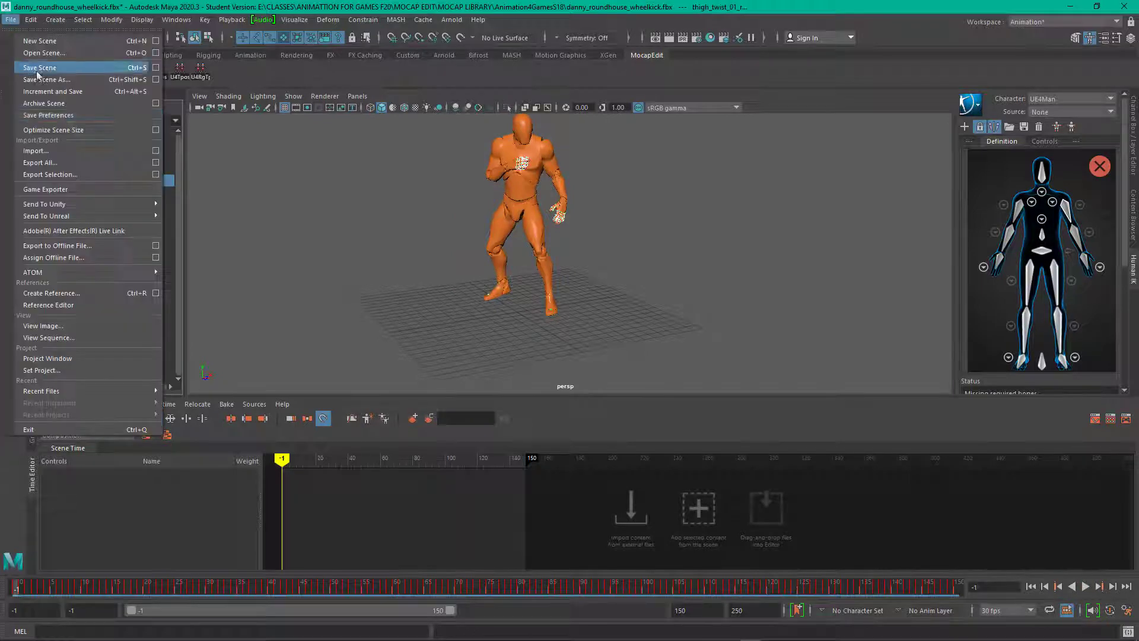
click(156, 174)
click(368, 361)
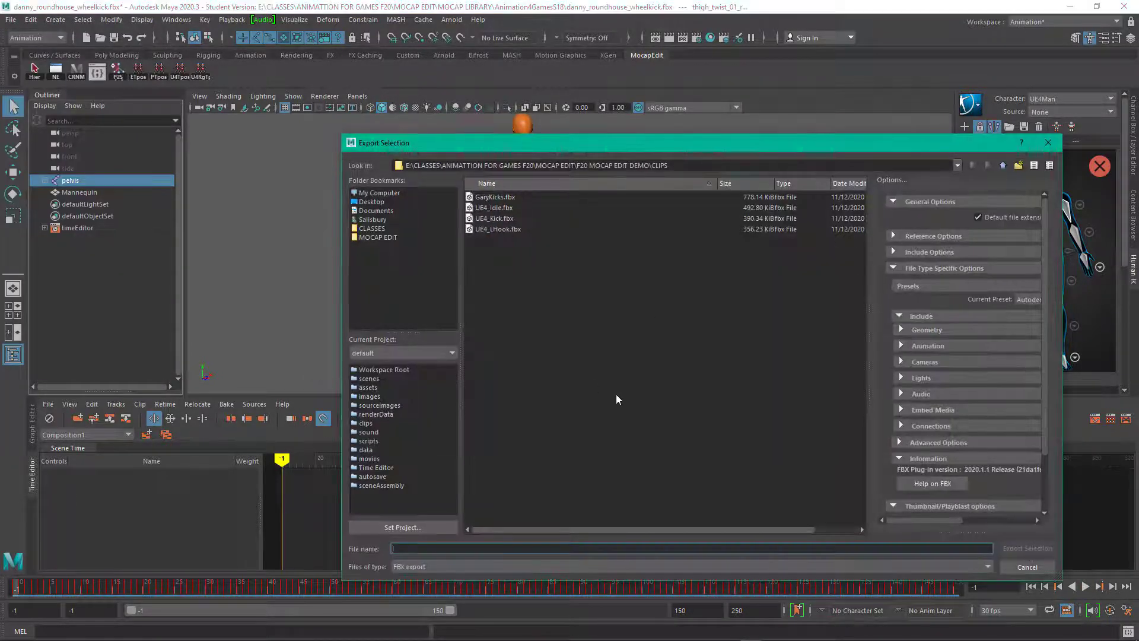
click(494, 218)
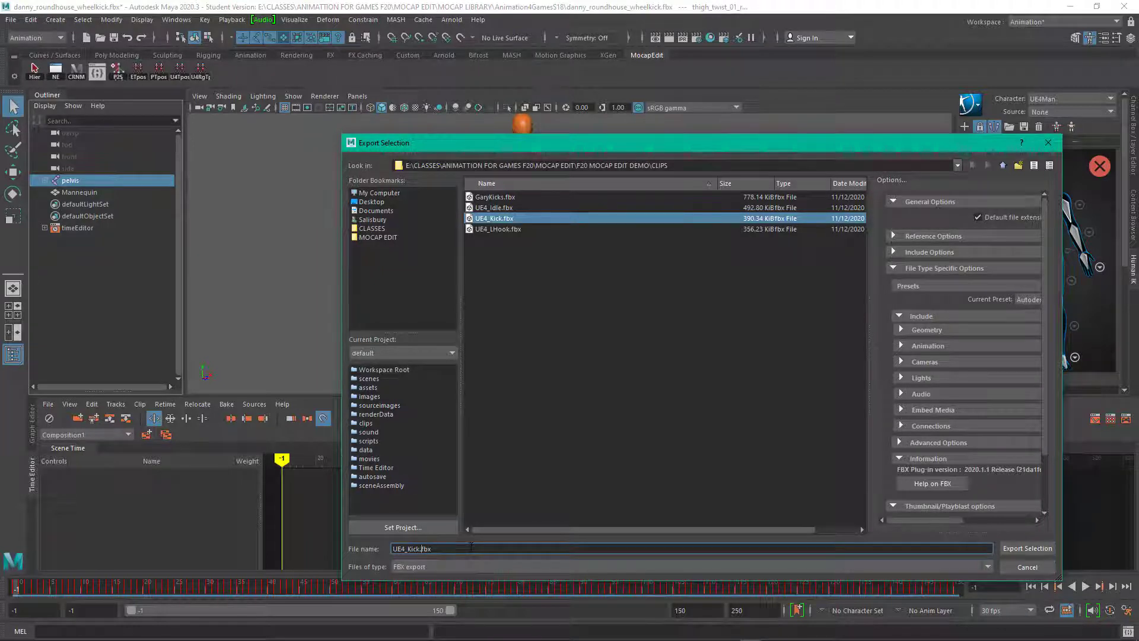
click(419, 548)
text(2)
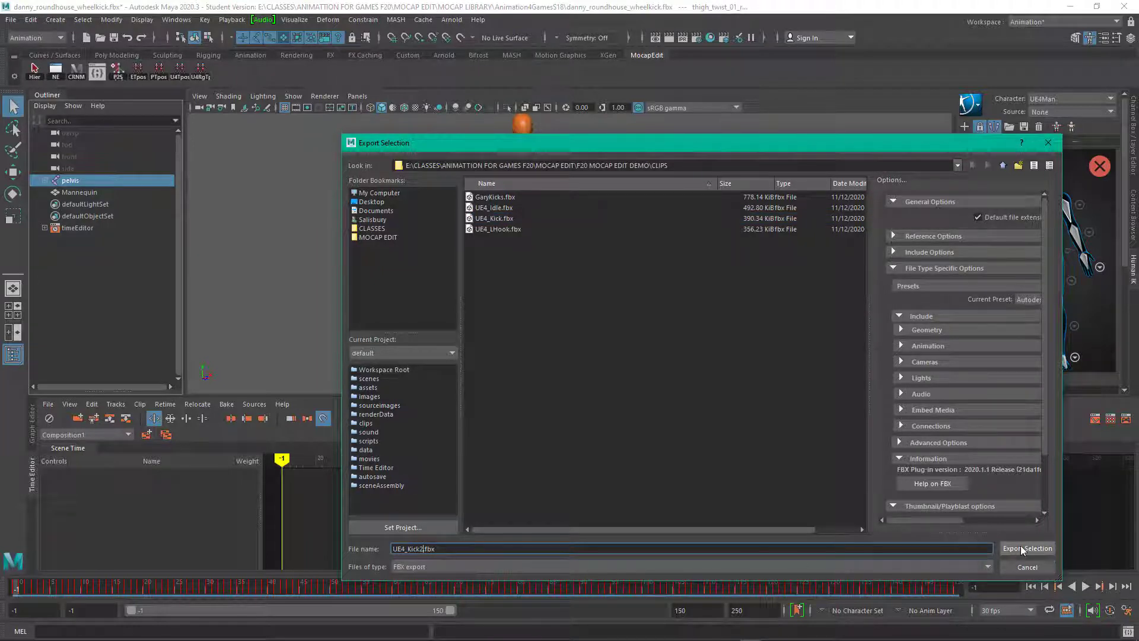
key(BackSpace)
text(Back)
click(1029, 552)
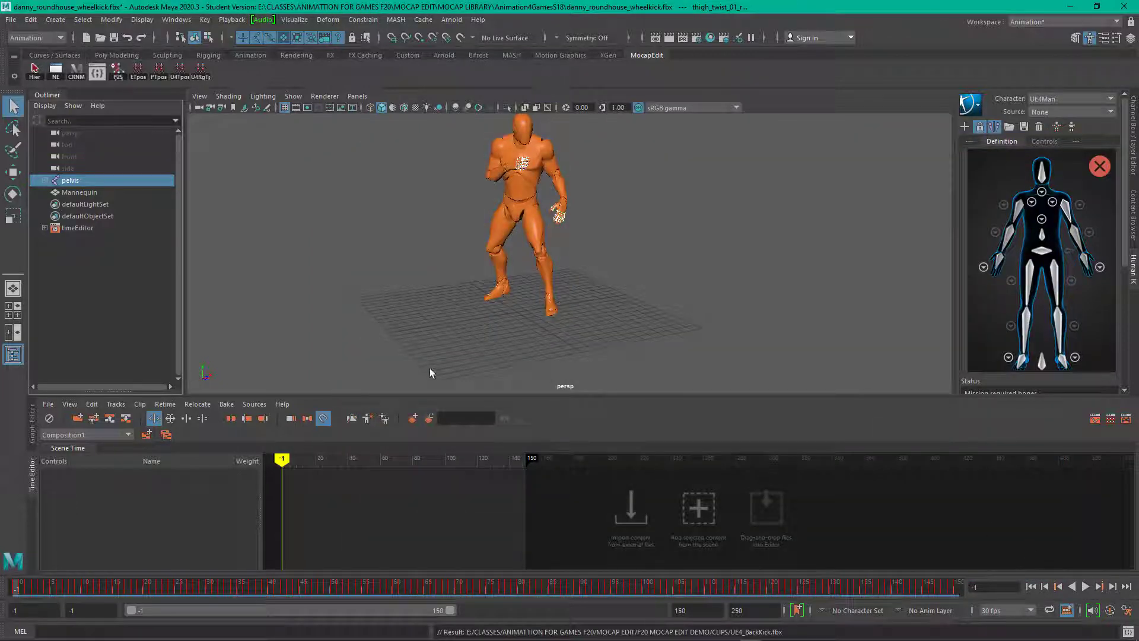
Start a new empty scene without saving the current one
click(13, 20)
click(24, 40)
click(570, 333)
Open UE4Man.ma from the F20 MOCAP EDIT DEMO CHARACTERS folder, accepting the student version notice
click(11, 19)
click(48, 54)
click(1002, 167)
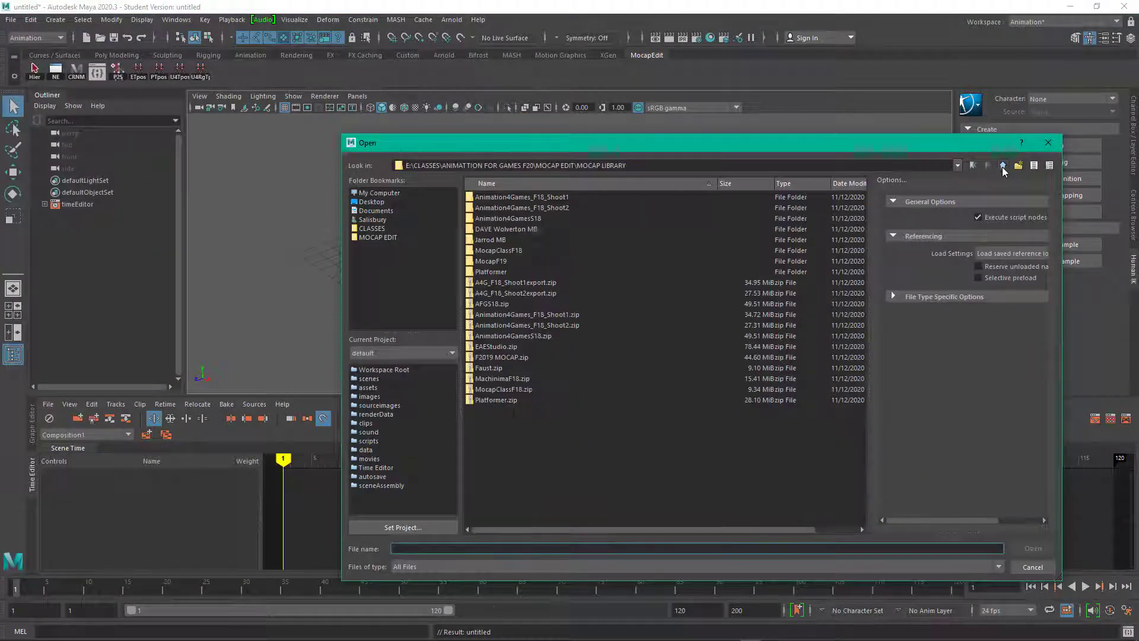
click(1002, 166)
double_click(542, 251)
double_click(520, 204)
click(492, 261)
click(1033, 548)
click(570, 327)
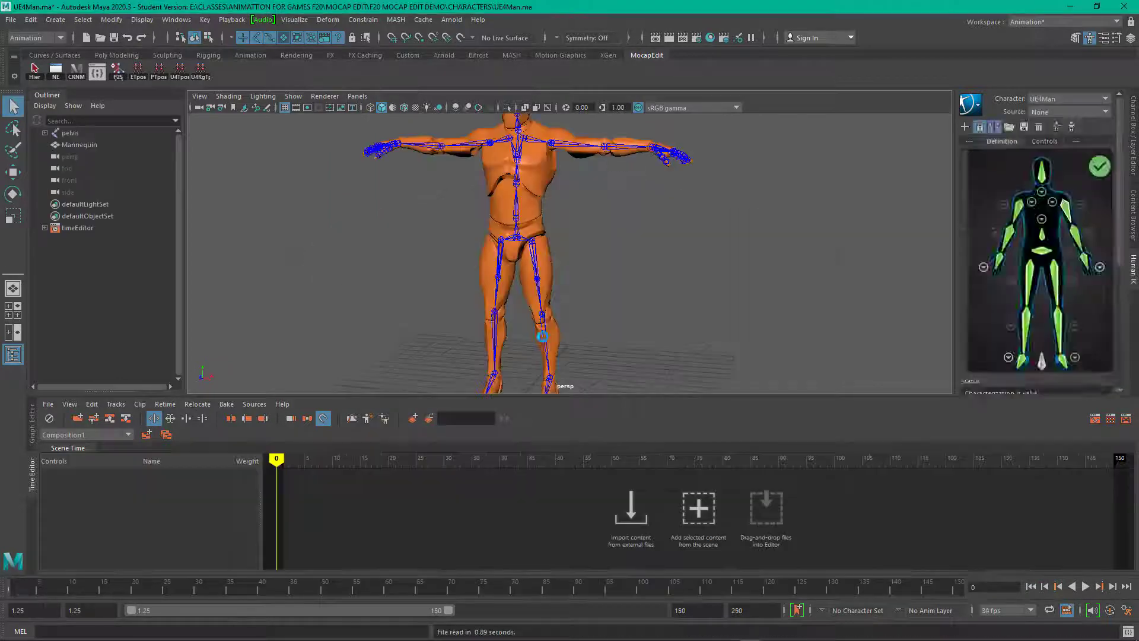
Import danny_lefthook.fbx from the mocap library's Animation4GamesS18 folder and play back its motion
click(11, 19)
click(58, 151)
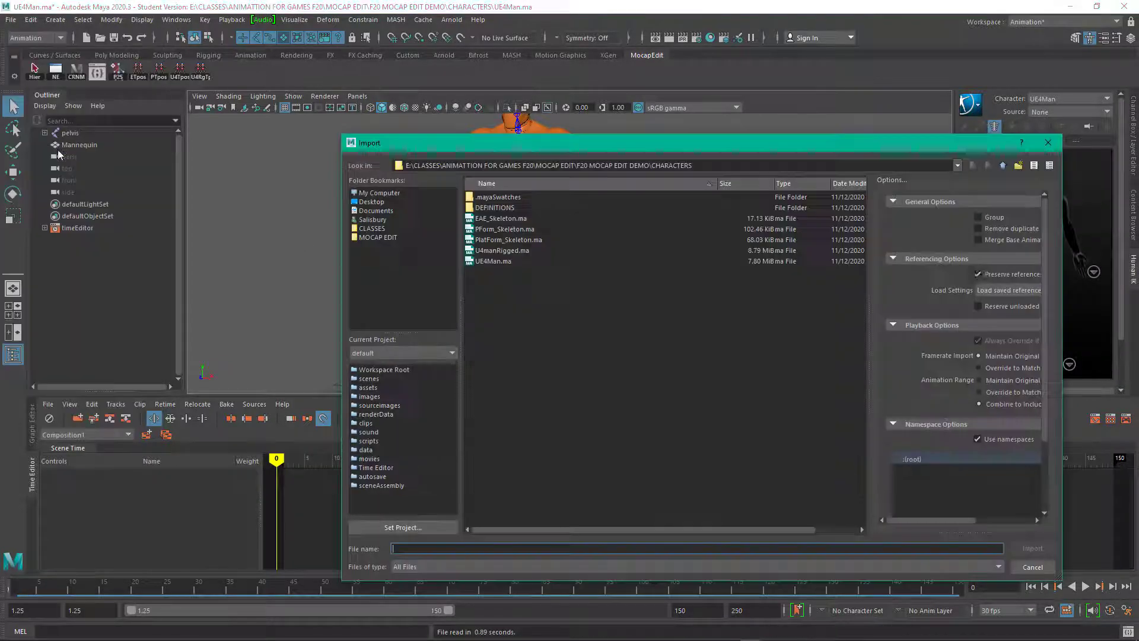
click(1003, 165)
click(1003, 165)
double_click(536, 239)
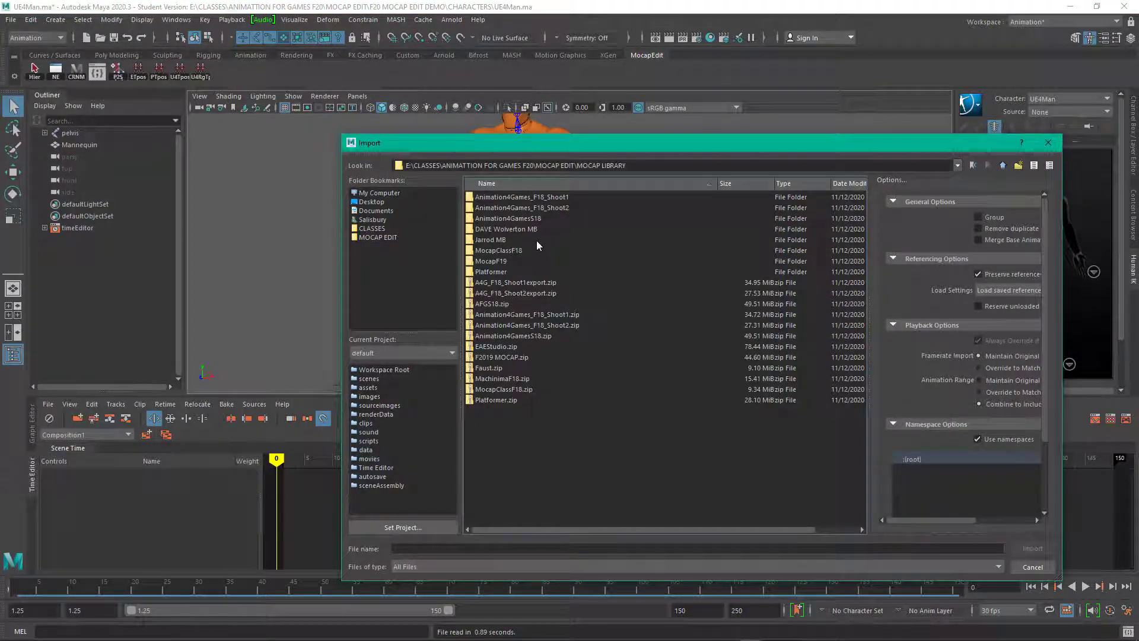
double_click(515, 217)
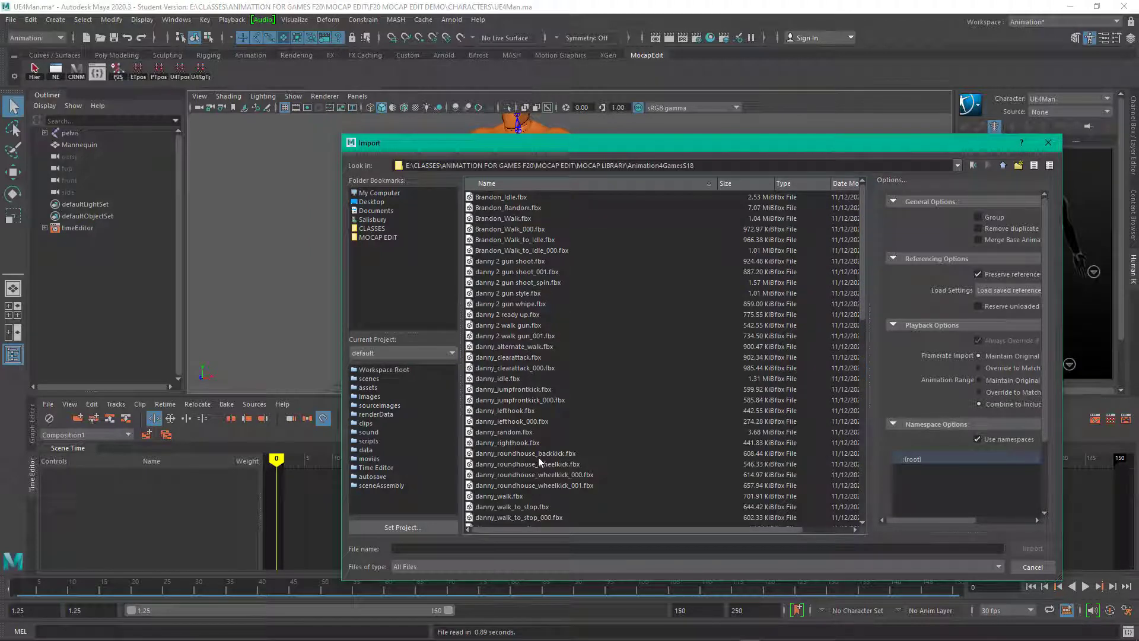
click(509, 410)
click(1033, 548)
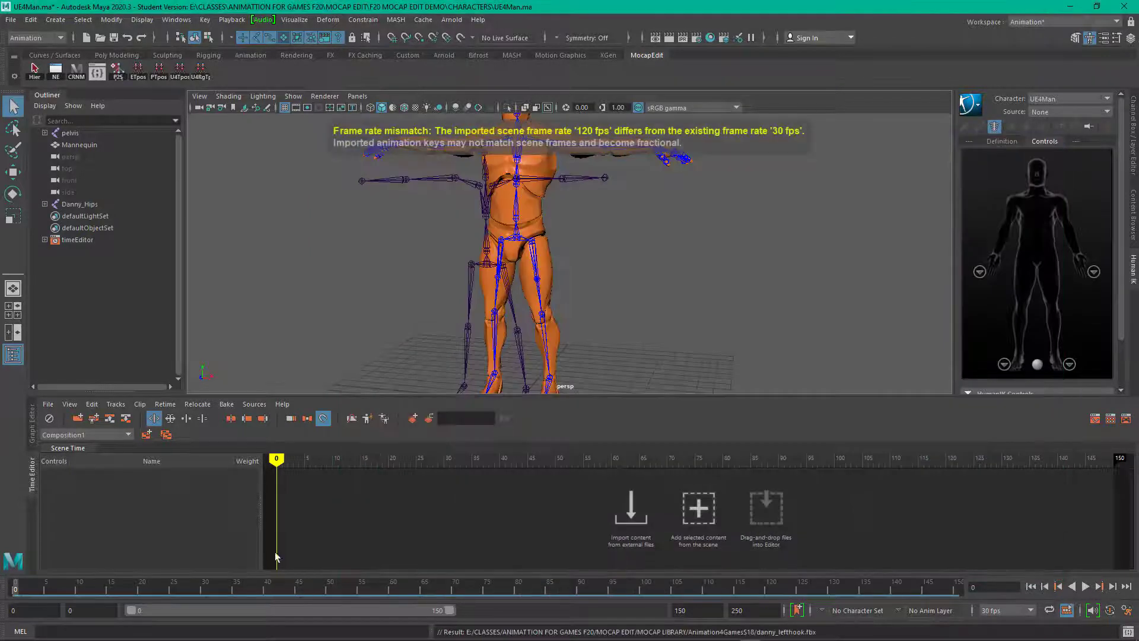
key(alt+v)
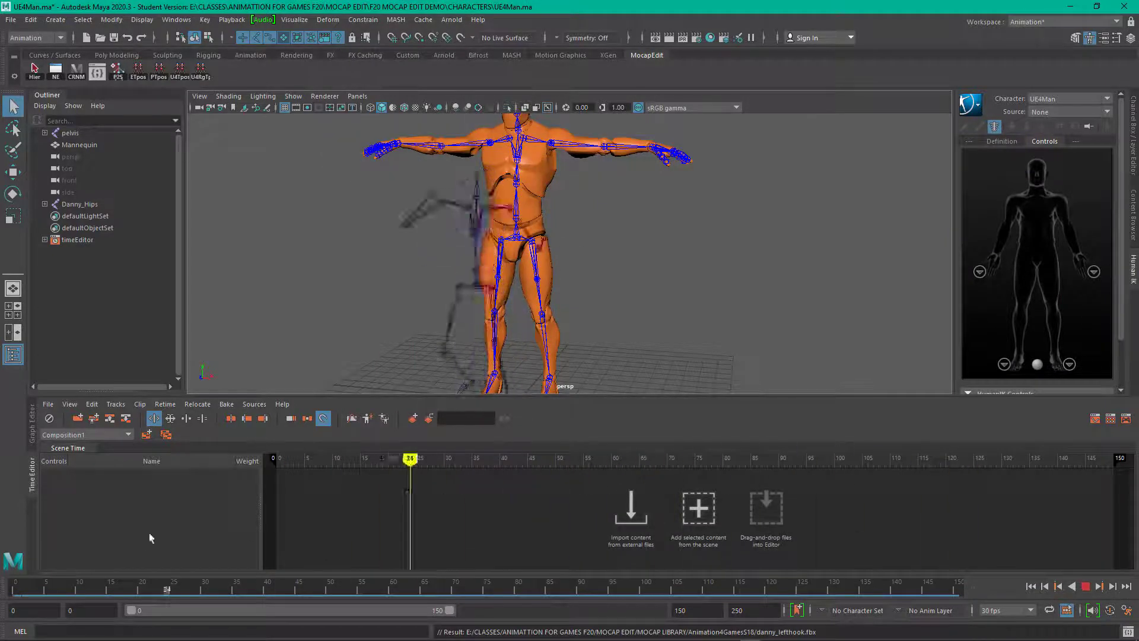
Remove the "Danny_" prefix from all joint names in the Danny_Hips hierarchy using cometRename search and replace
key(alt+v)
key(alt+shift+v)
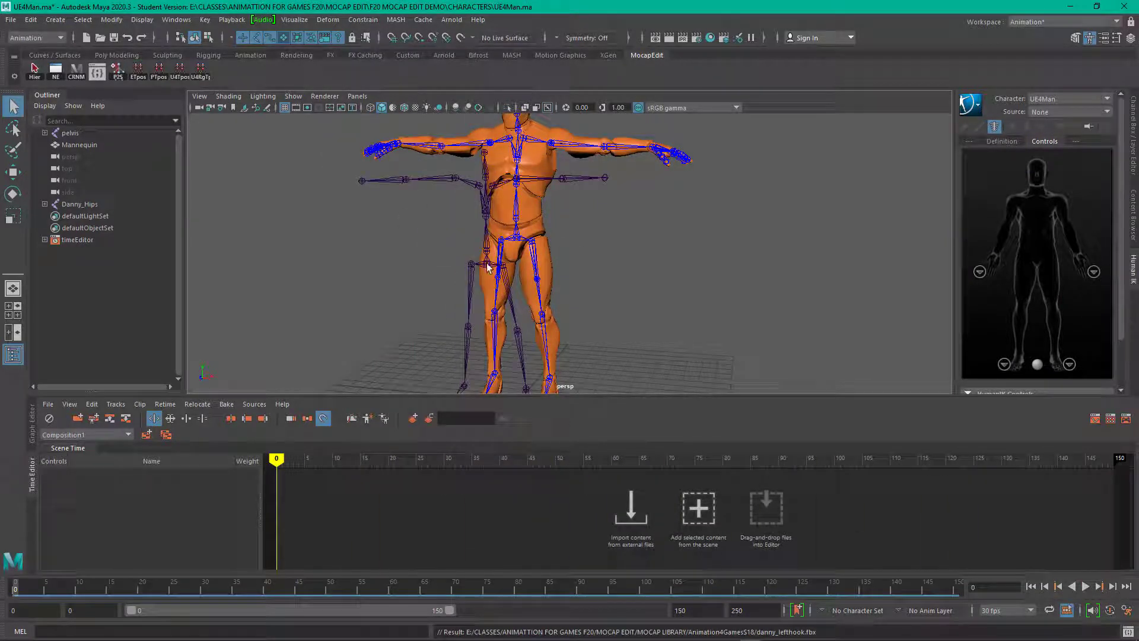
click(80, 204)
click(34, 70)
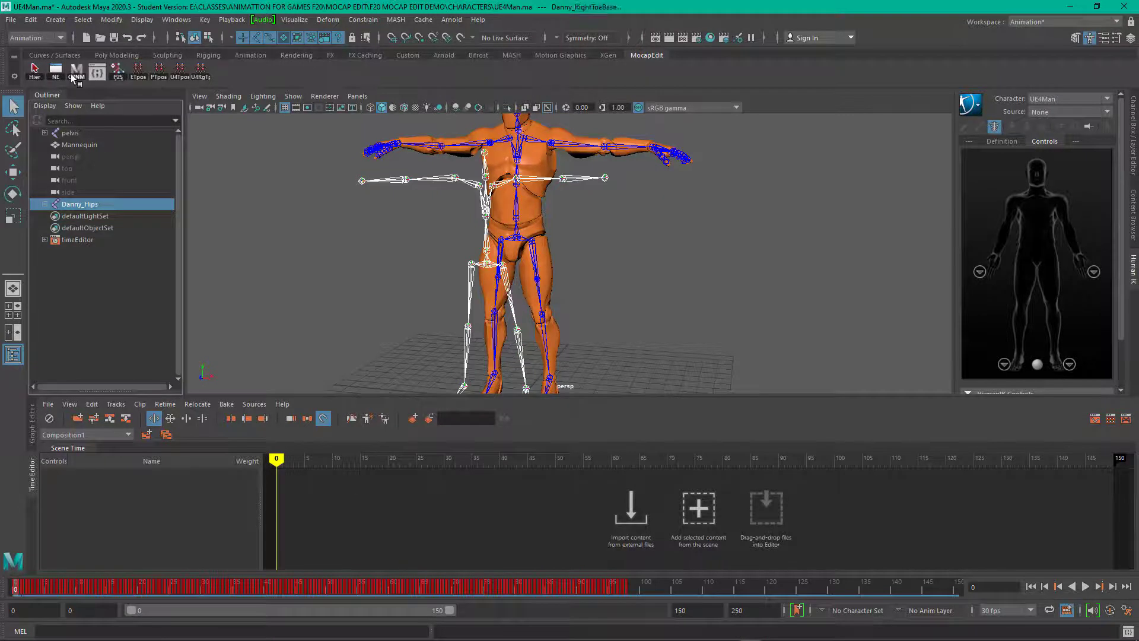
click(76, 71)
text(Danny_)
click(403, 255)
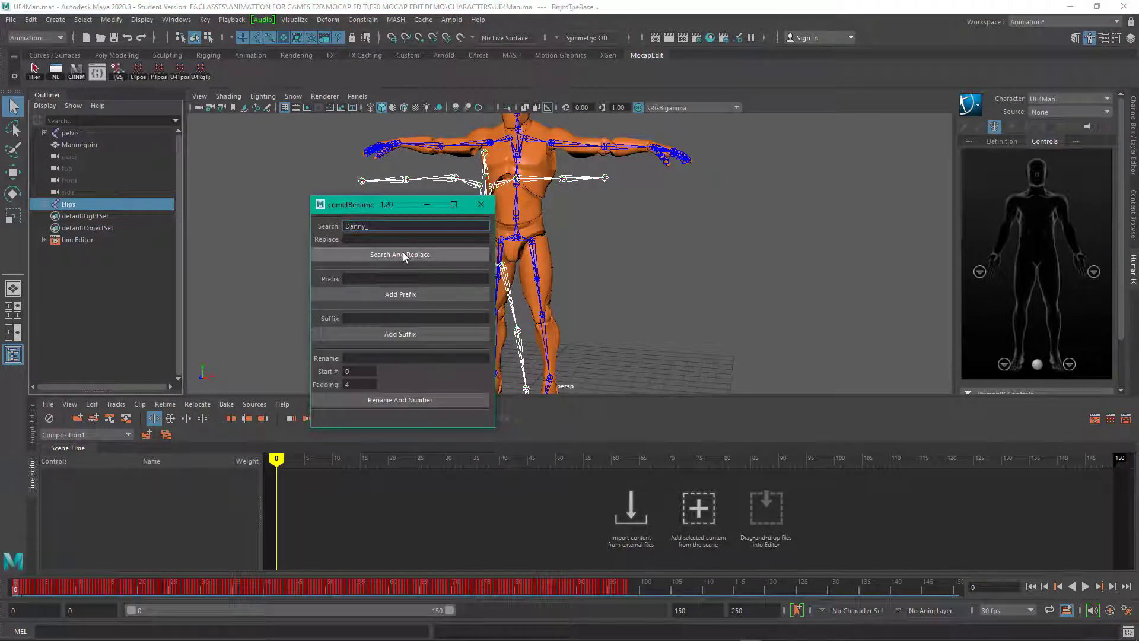
click(480, 204)
Set the HumanIK character to None and put the Hips skeleton in a T-pose with the ETpos script
click(1002, 143)
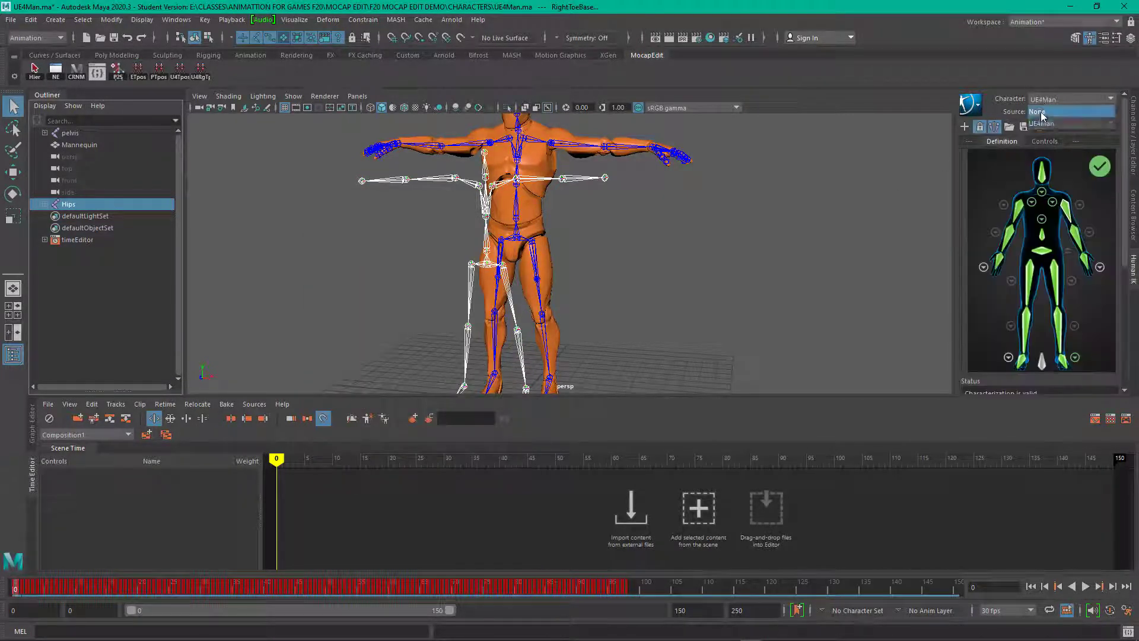
click(1040, 99)
click(1041, 112)
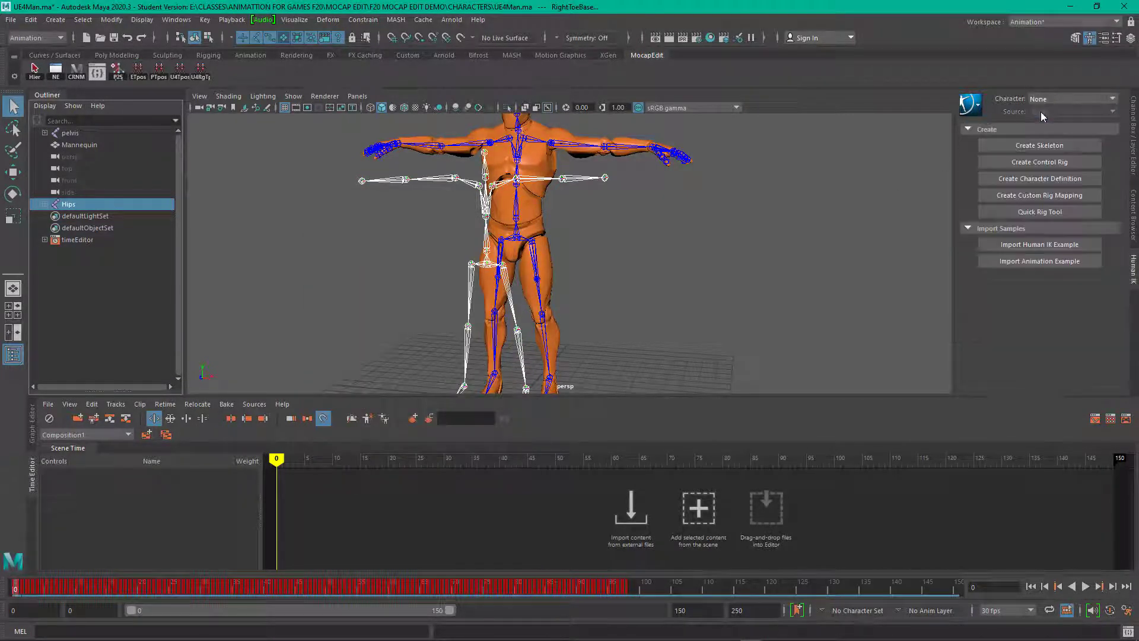
click(137, 71)
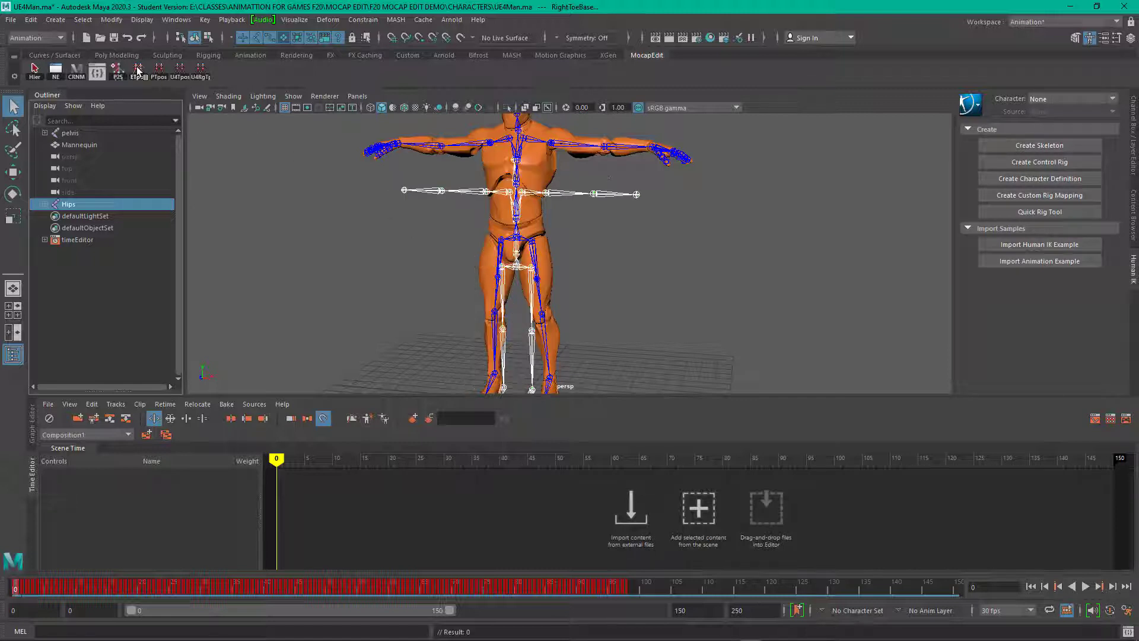
Create a character definition for the Hips skeleton and load its template from CHARACTERS\DEFINITIONS, matching only the selected bones
click(1039, 178)
click(69, 204)
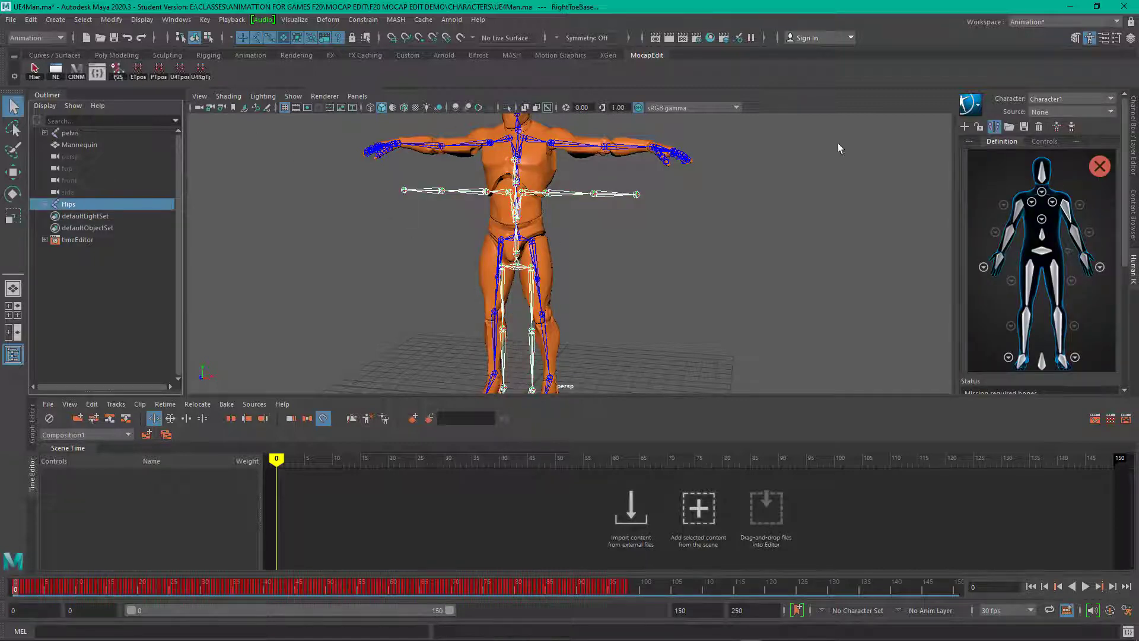
click(1008, 126)
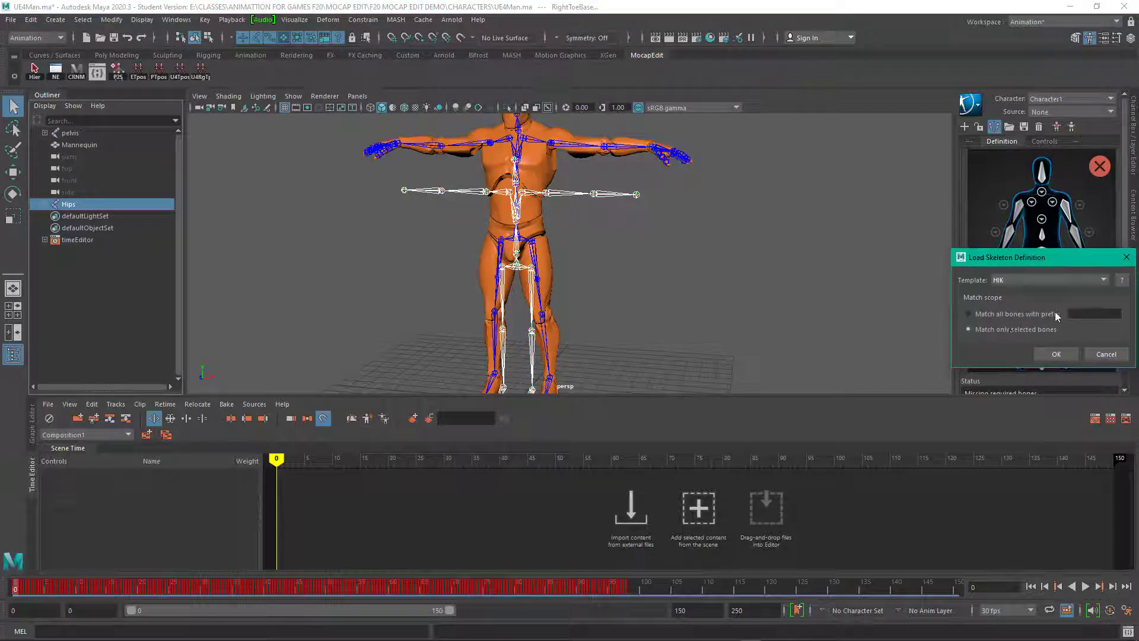
click(1085, 280)
click(1008, 322)
click(613, 268)
text(E:\CLASSES\ANIMATTION FOR GAMES F20\MOCAP EDIT\F20 MOCAP EDIT DEMO\CHARACTERS\DEFINITIONS)
key(Return)
click(389, 321)
click(734, 537)
click(1067, 356)
Make UE4Man the active HumanIK character with Character1 as its source and check the retargeted pose
click(1052, 112)
click(1051, 117)
click(1052, 99)
click(1052, 136)
click(1050, 112)
click(1048, 134)
alt+right_drag(593, 237, 471, 246)
drag(18, 586, 13, 528)
alt+drag(798, 265, 755, 266)
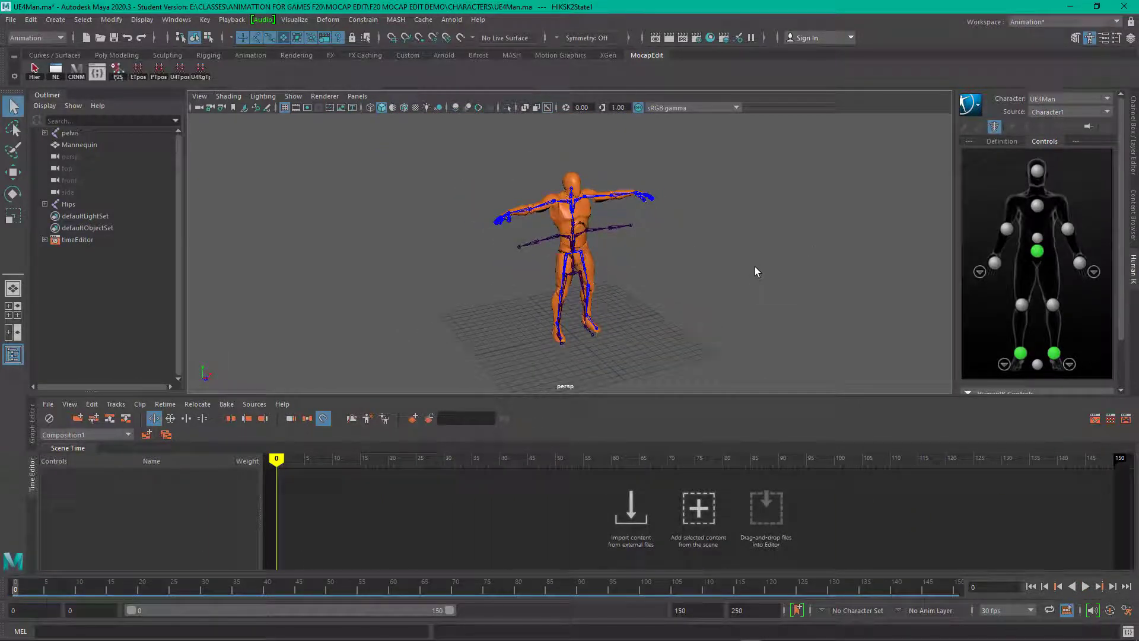
Bake the retargeted motion to the UE4Man skeleton and delete the Hips source skeleton
click(970, 104)
click(931, 172)
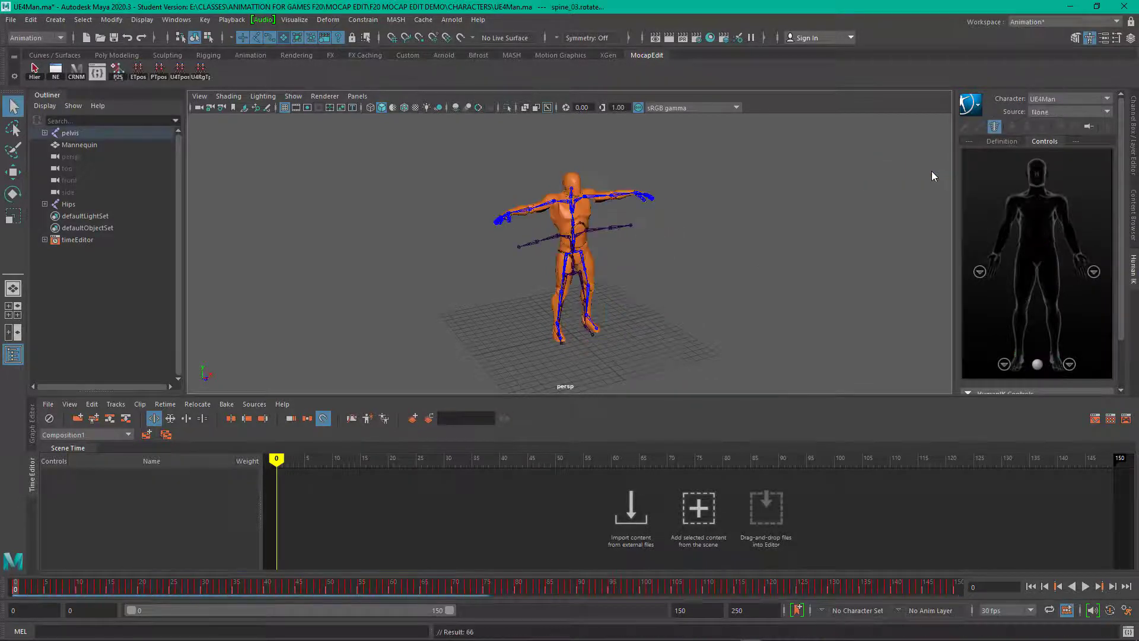
click(69, 203)
key(Delete)
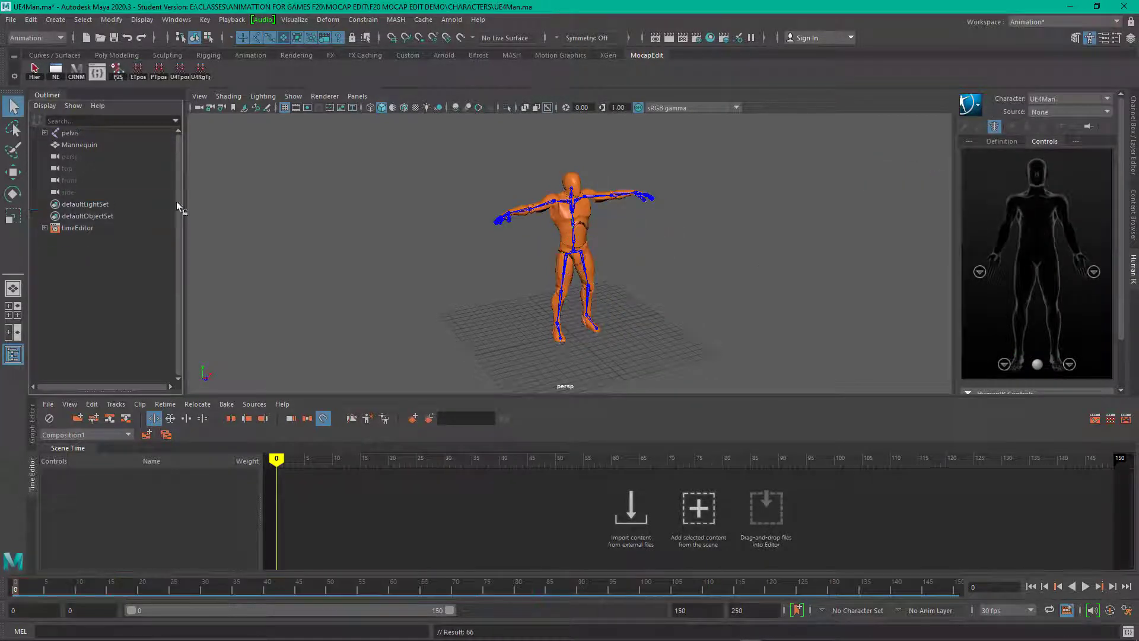
Export the pelvis hierarchy as UE4_LHook.fbx in the CLIPS folder, replacing the existing file
click(68, 133)
click(11, 20)
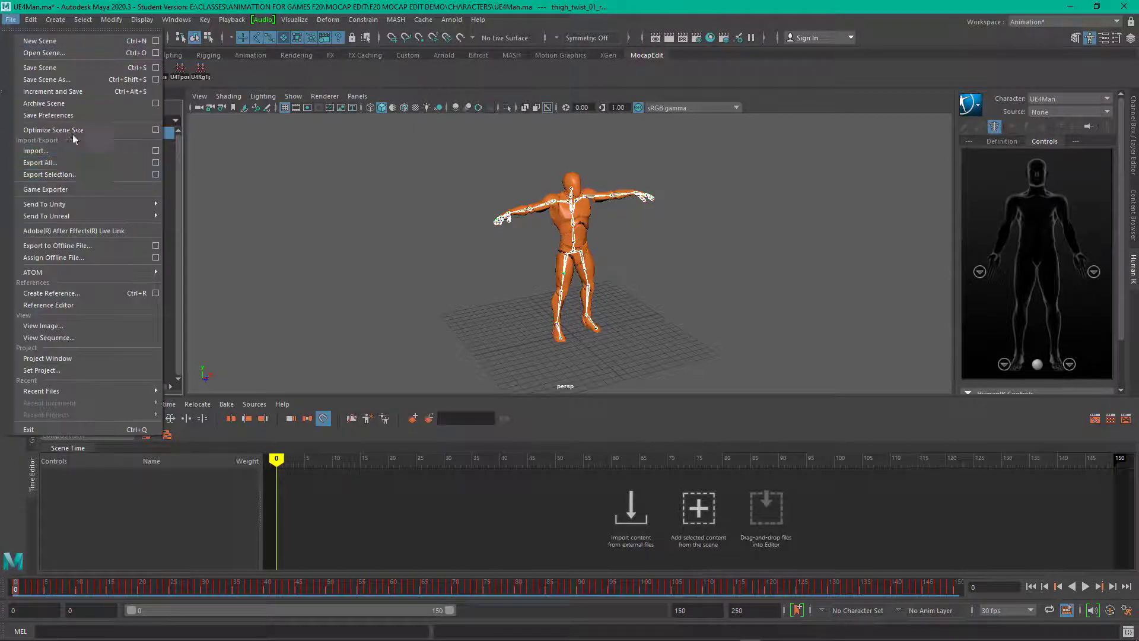
click(155, 174)
click(394, 364)
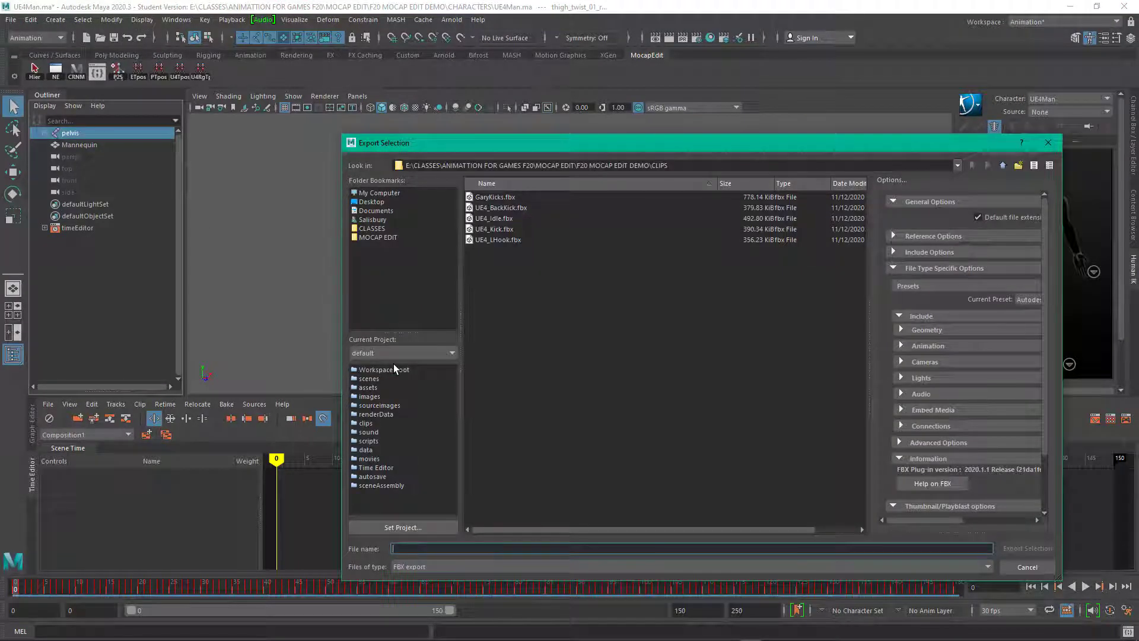
click(497, 240)
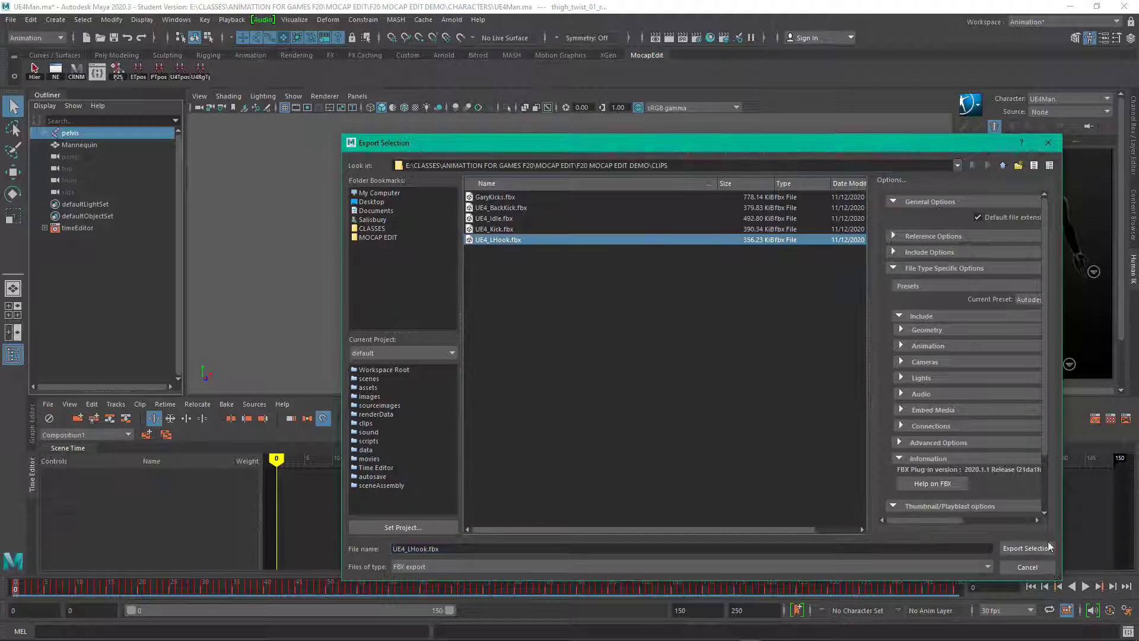
click(1028, 548)
click(682, 375)
Play back the baked left hook motion and start a new empty scene without saving the current one
key(alt+v)
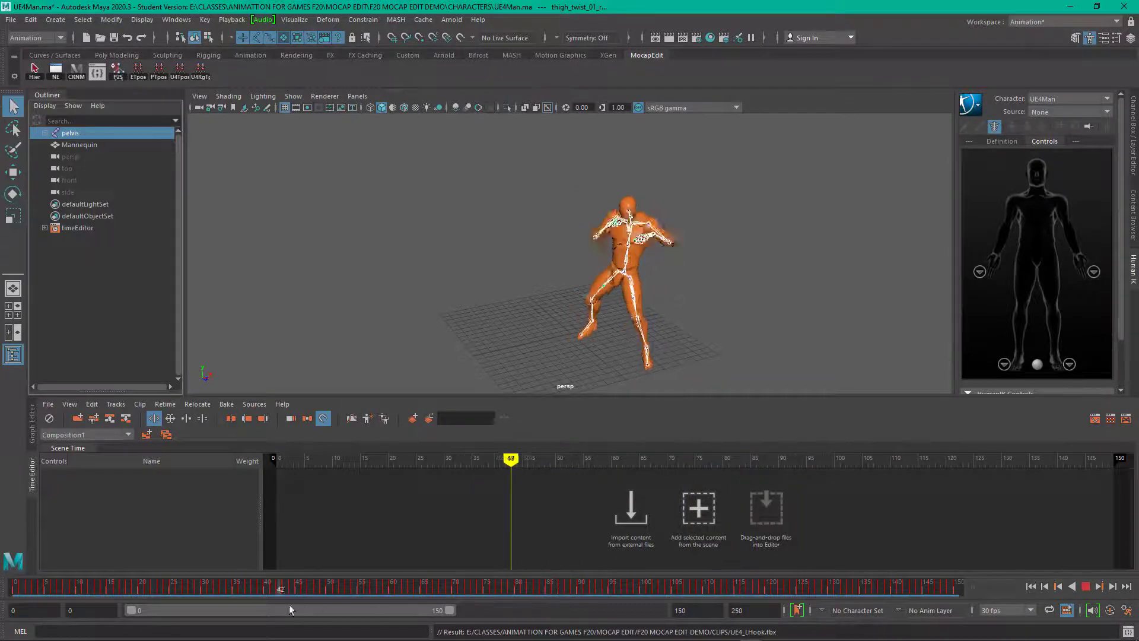
key(alt+shift+v)
click(12, 20)
click(27, 38)
click(587, 332)
Browse for a scene to open in the Platformer\Man folder of the MOCAP LIBRARY
click(12, 20)
click(29, 51)
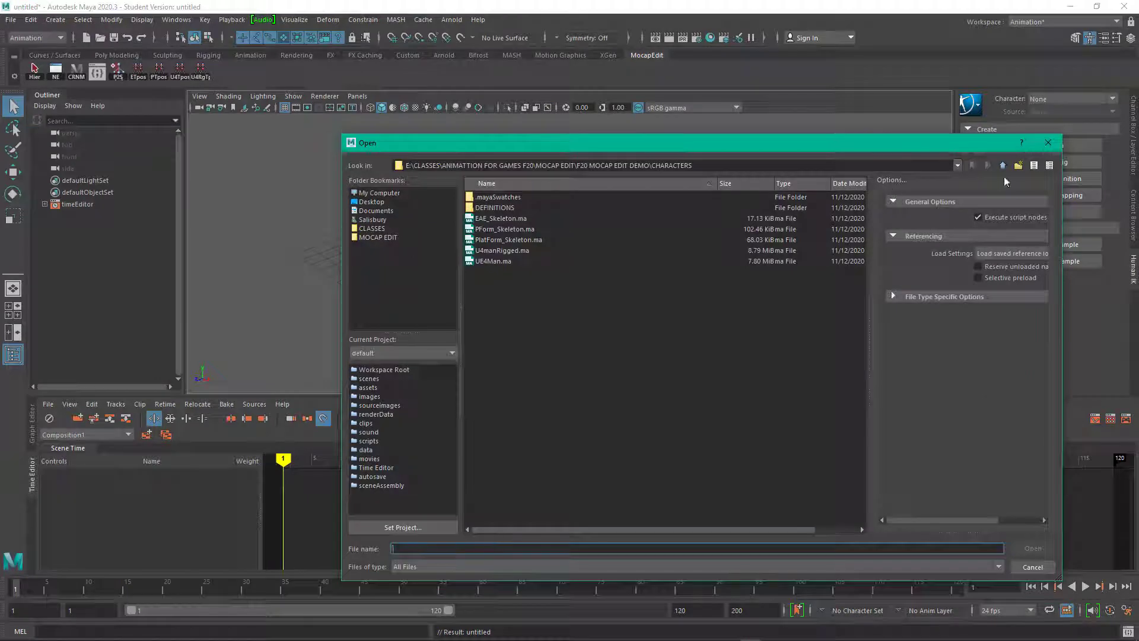
click(957, 165)
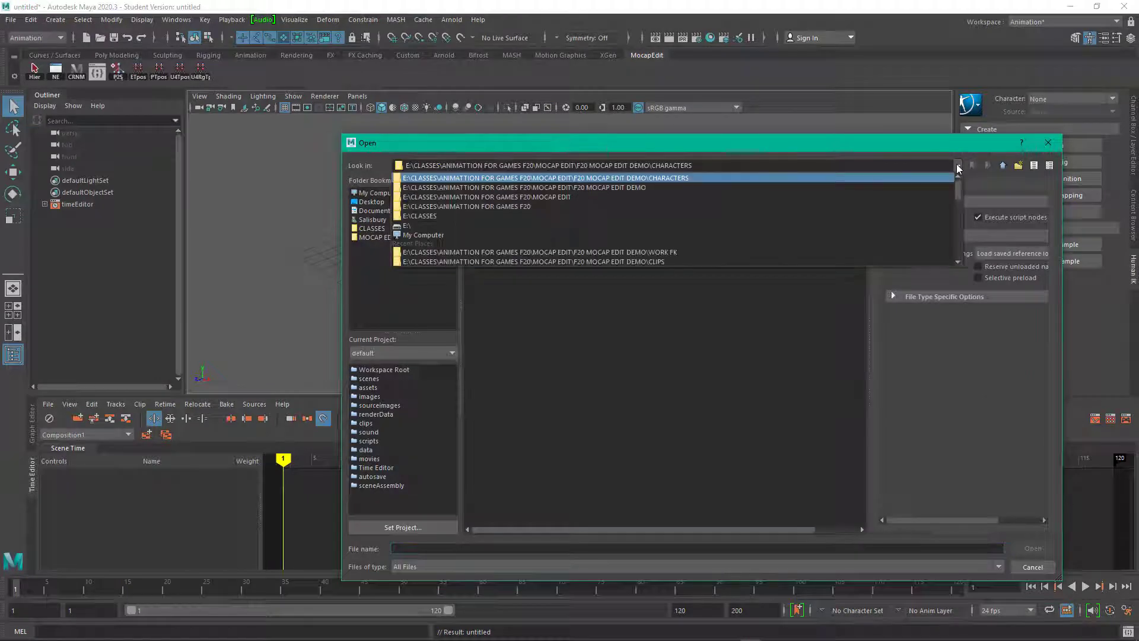
click(589, 207)
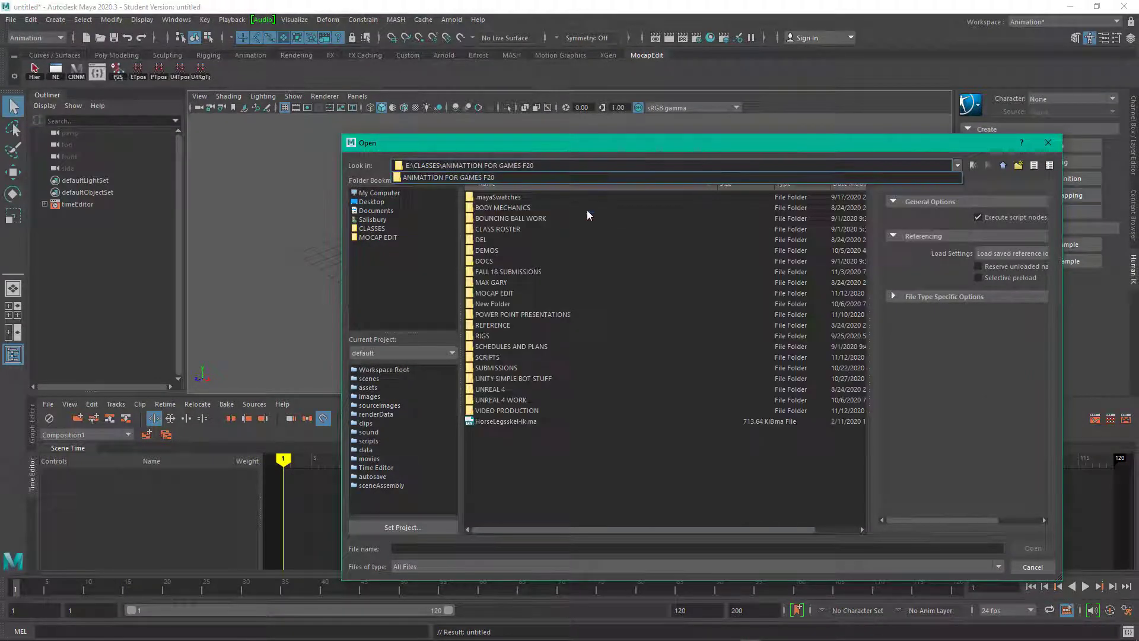
double_click(510, 291)
double_click(518, 321)
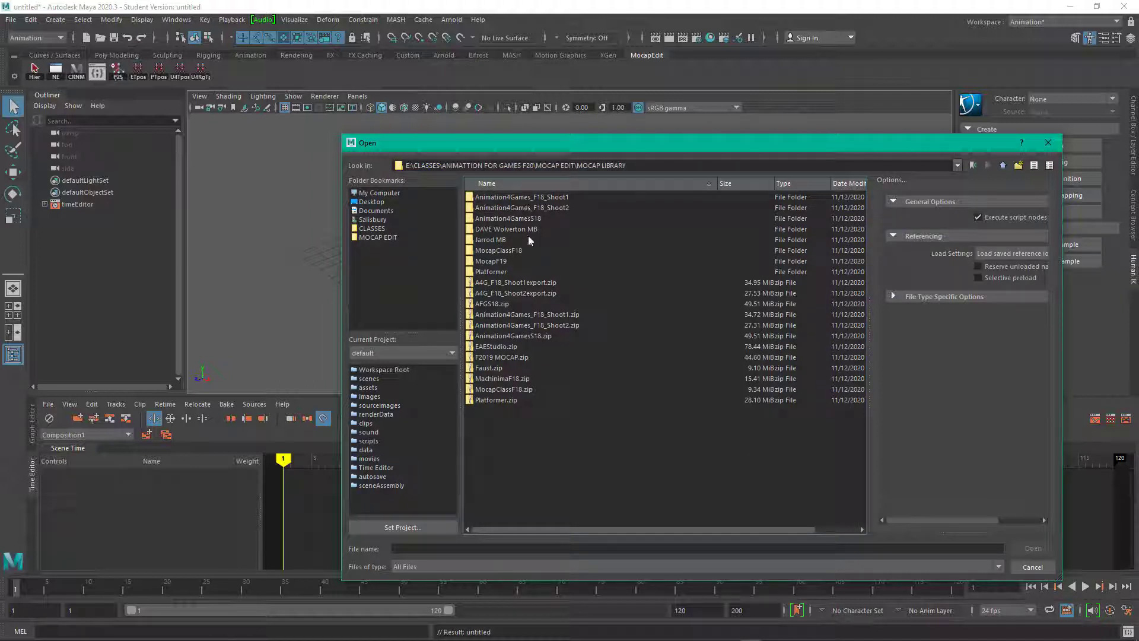
double_click(490, 272)
double_click(485, 207)
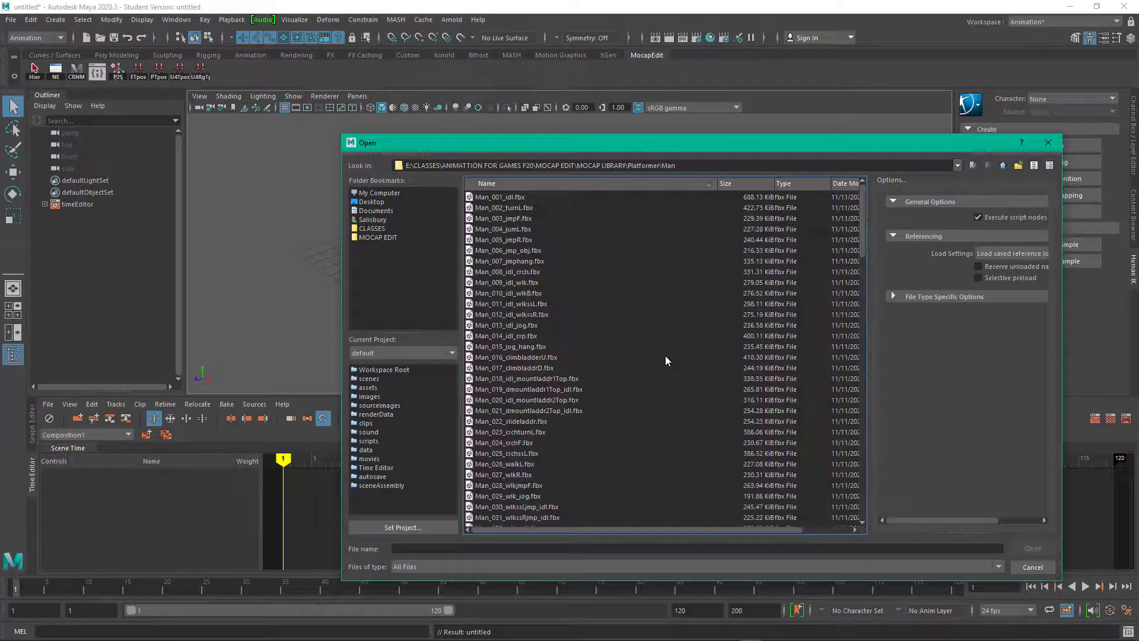
Look through the Man clips and open Man_109_punchSuper.fbx
scroll(666, 356, down, 18)
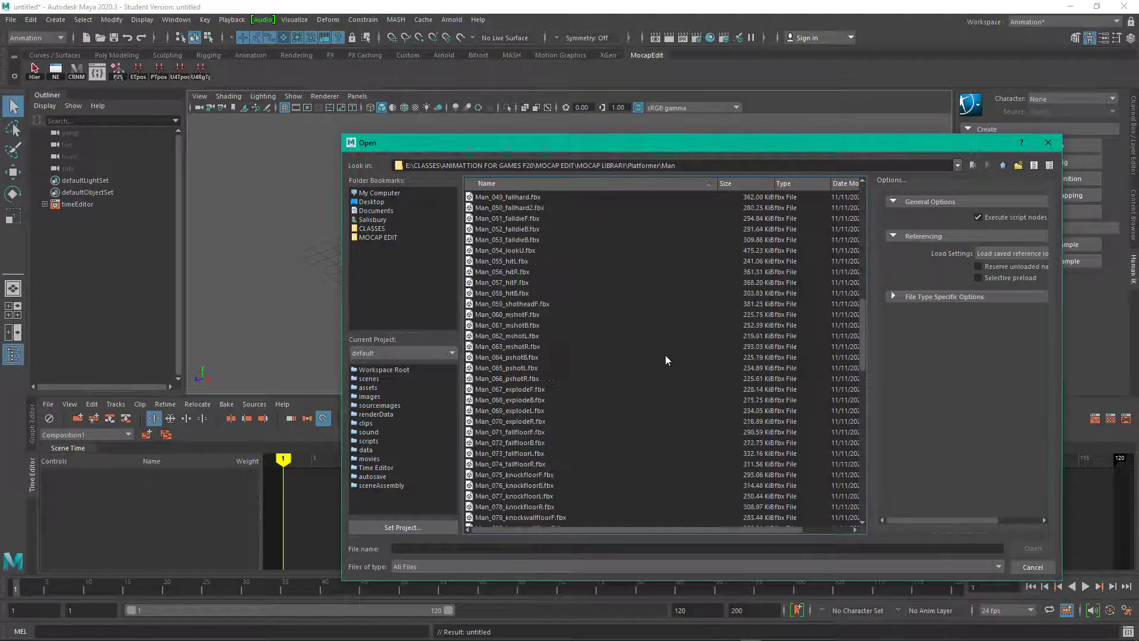
scroll(665, 357, down, 17)
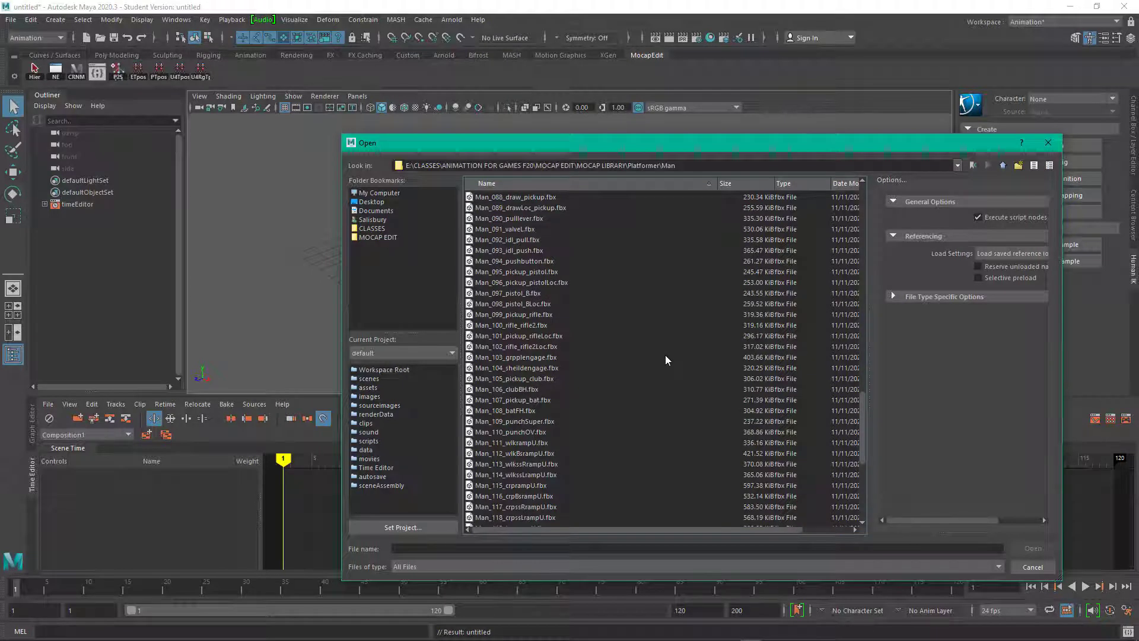
scroll(665, 359, up, 2)
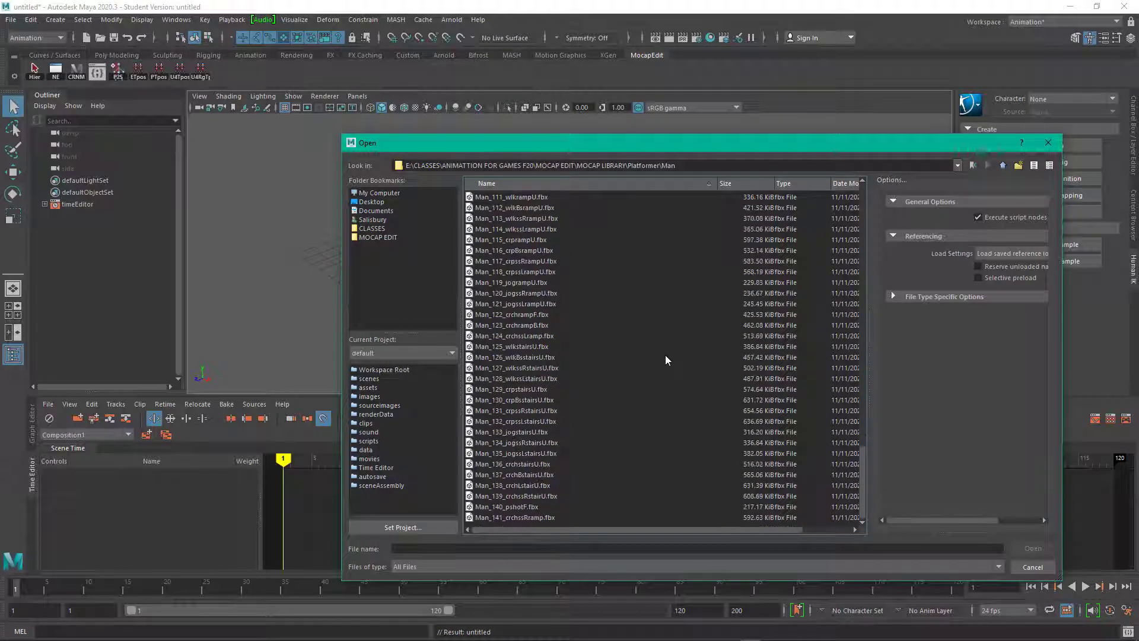
scroll(665, 359, up, 17)
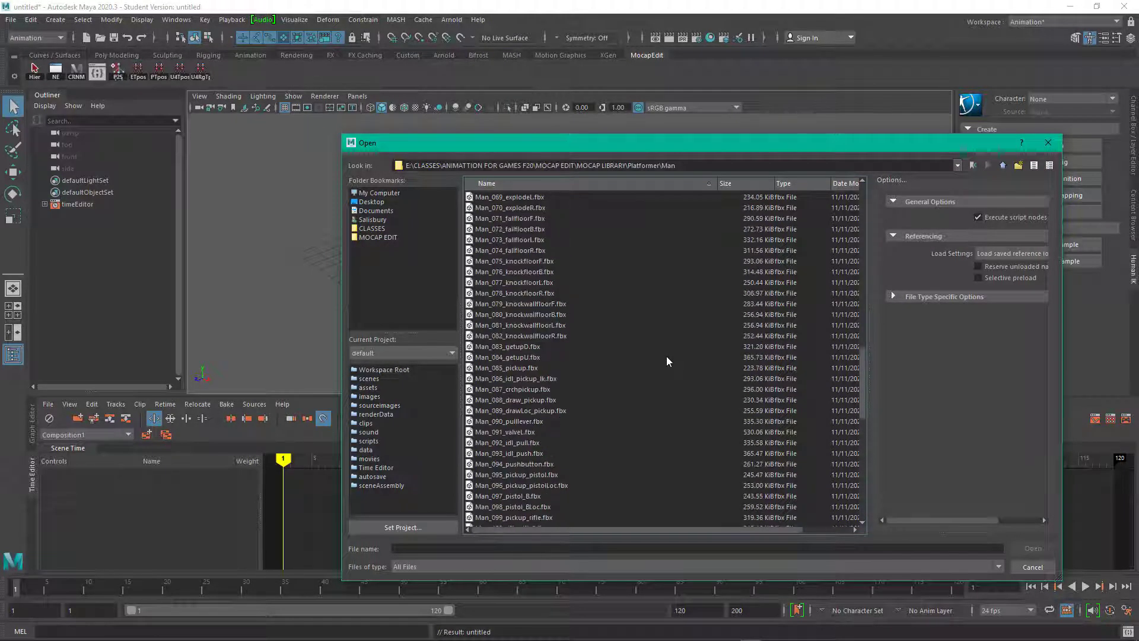
scroll(667, 360, up, 11)
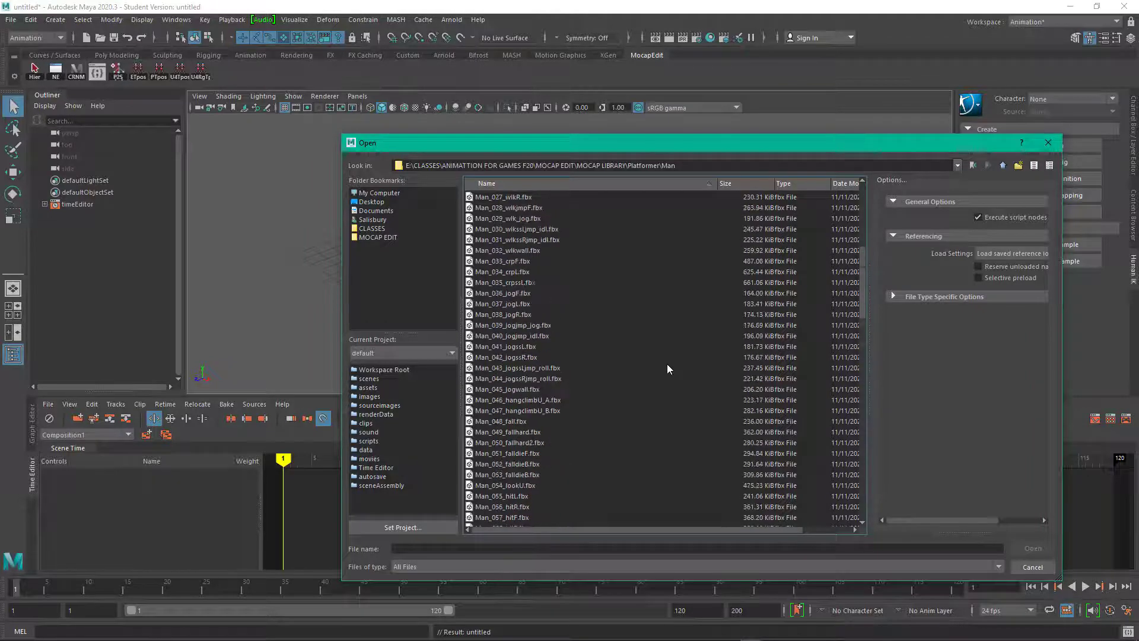
scroll(667, 364, up, 6)
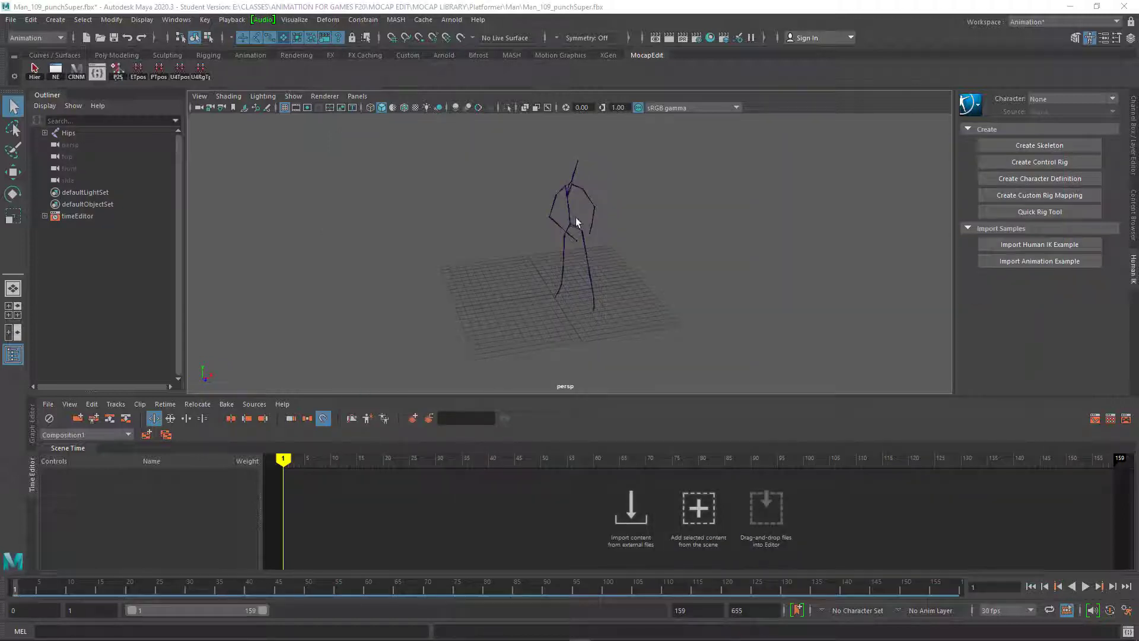
Put the Hips skeleton in a T-pose with the PTpos script and create a HumanIK character definition
click(570, 228)
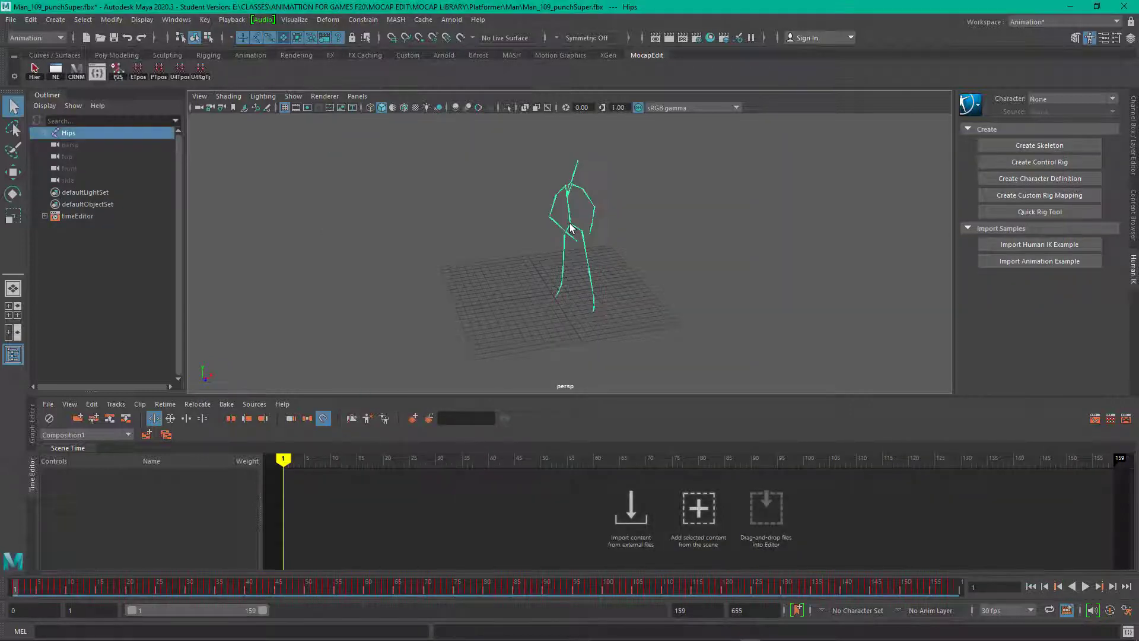
click(158, 70)
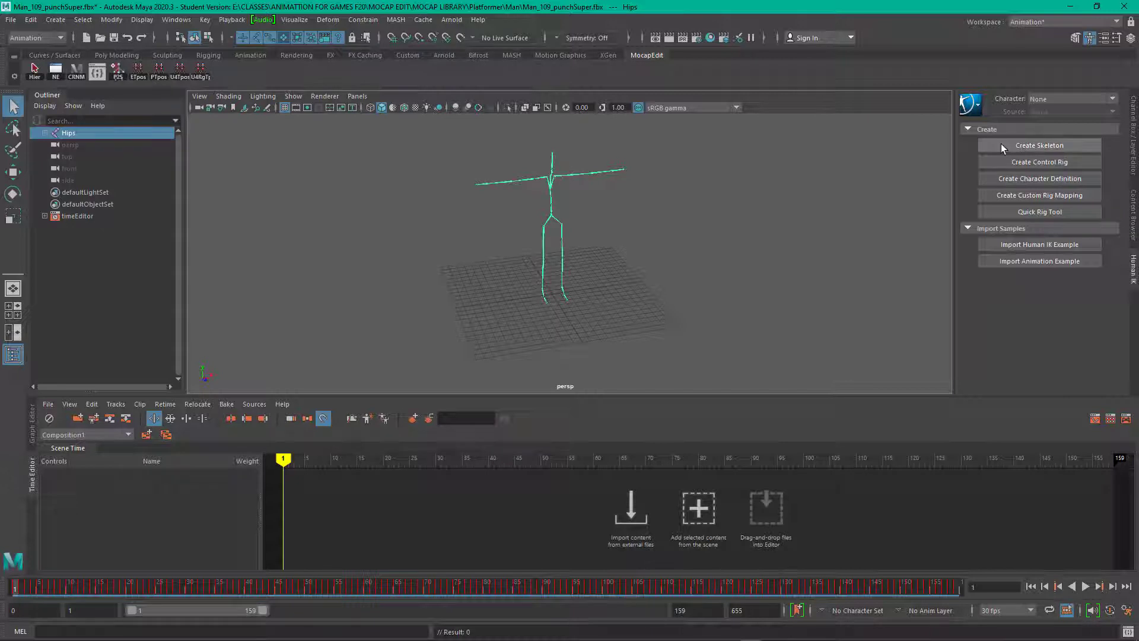
click(1045, 177)
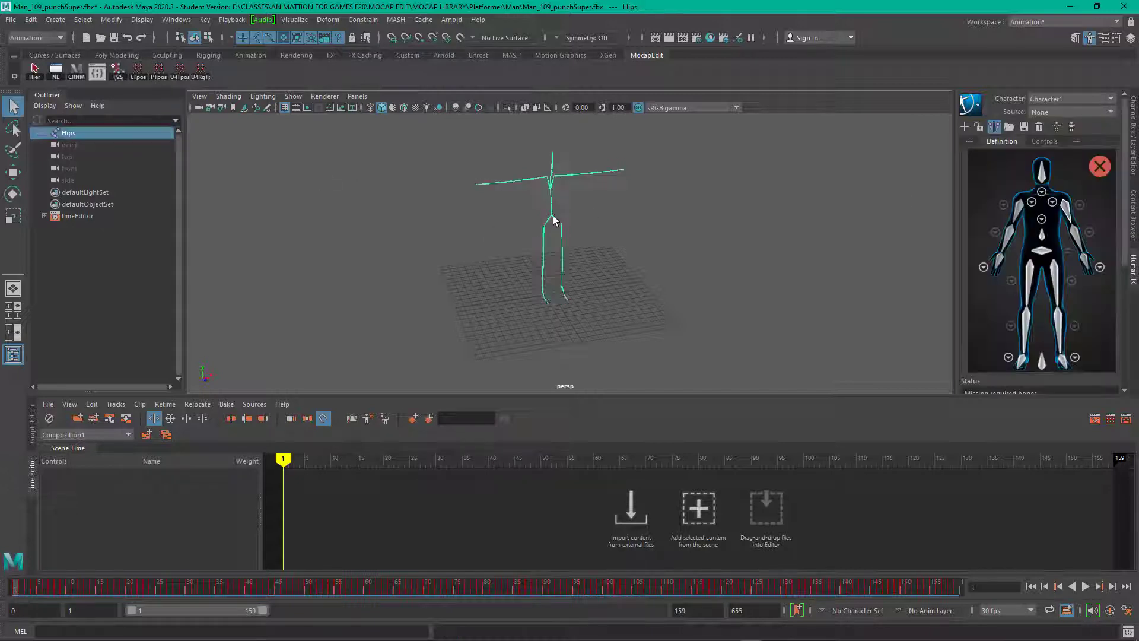
Load PForm_Template.xml from CHARACTERS\DEFINITIONS onto the full Hips hierarchy, matching only the selected bones
click(34, 70)
click(1008, 127)
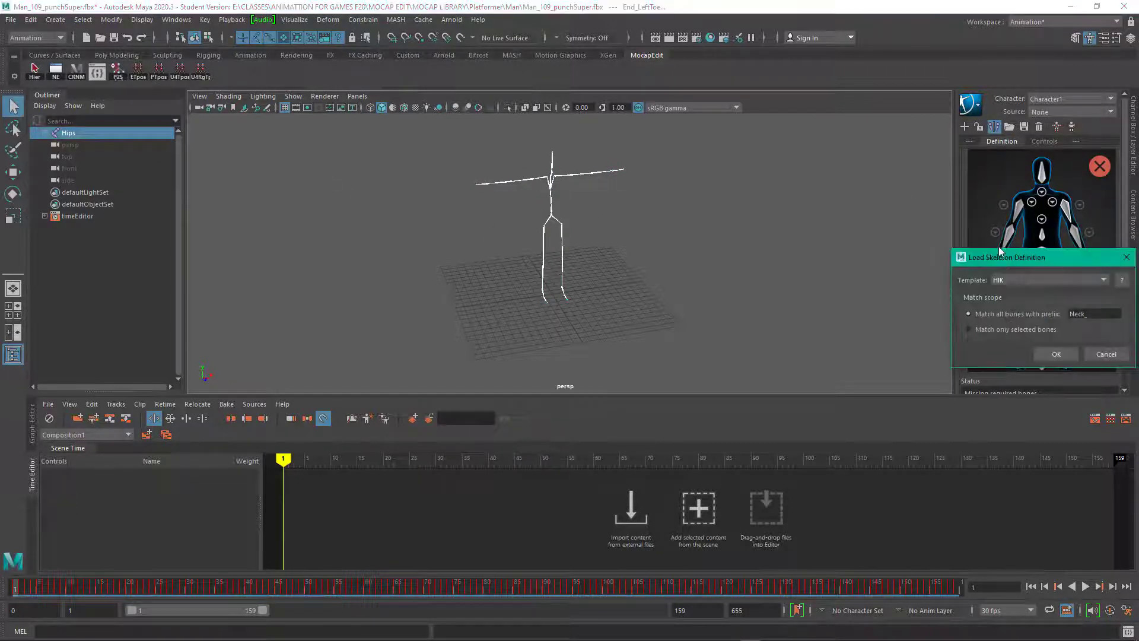
click(921, 252)
click(860, 295)
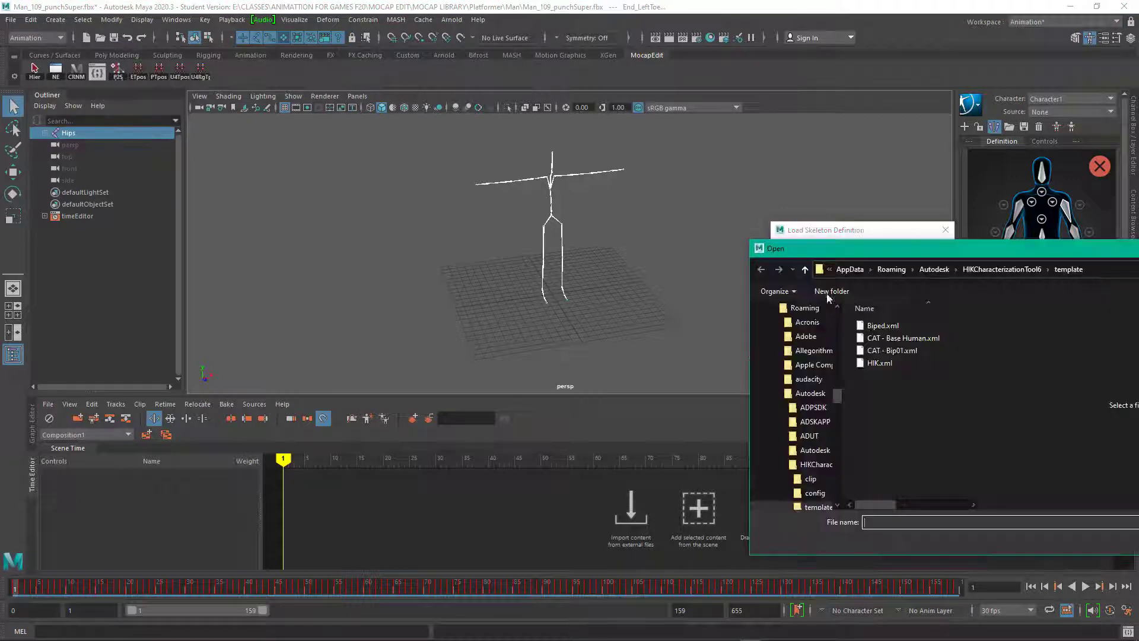
drag(914, 235, 456, 227)
click(657, 246)
text(E:\CLASSES\ANIMATTION FOR GAMES F20\MOCAP EDIT\F20 MOCAP EDIT DEMO\CHARACTERS\DEFINITIONS)
key(Return)
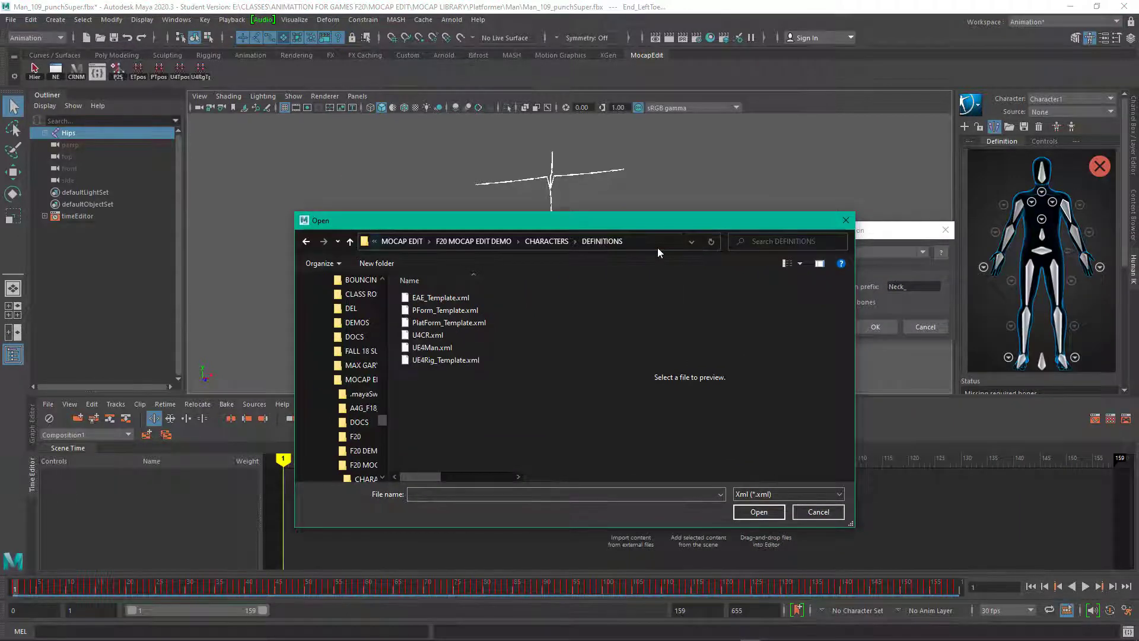
click(478, 312)
click(758, 511)
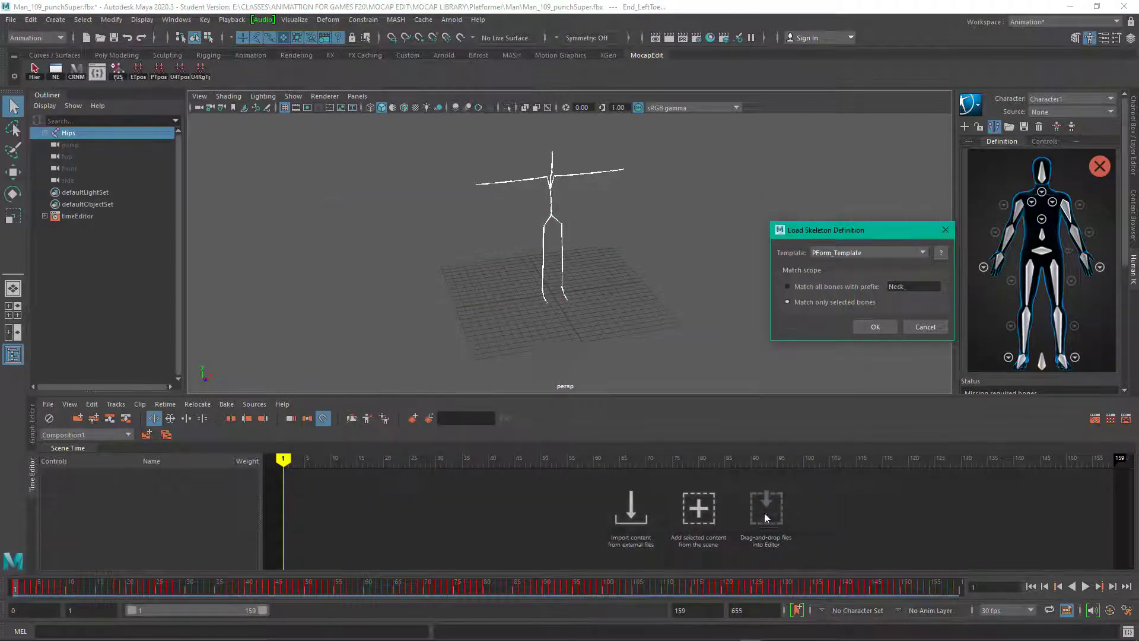
click(872, 326)
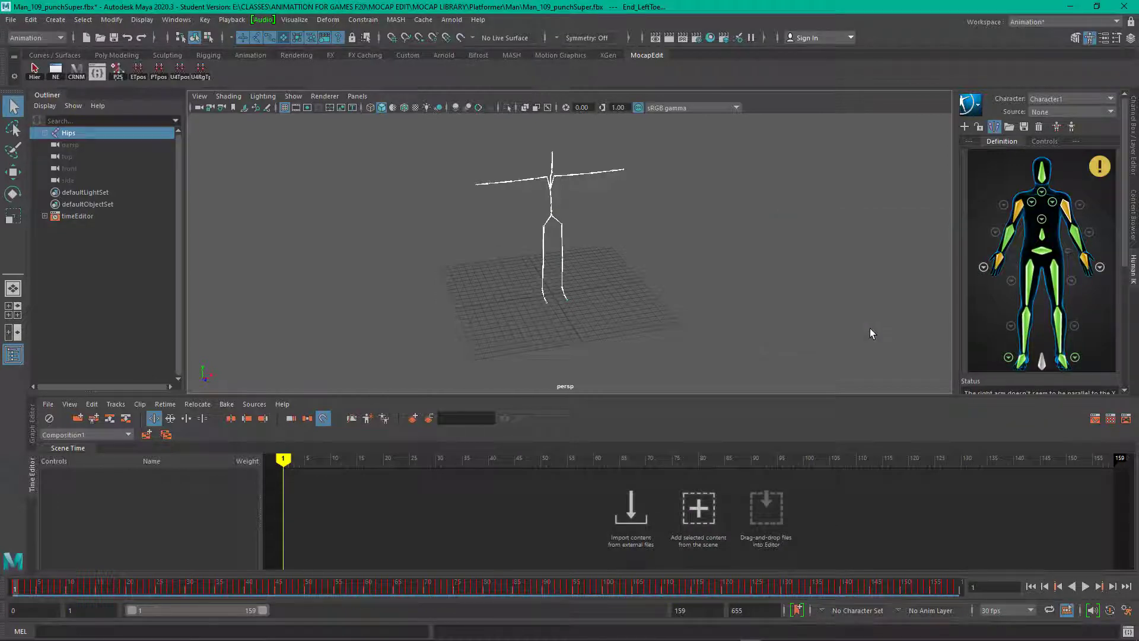
Import the UE4Man.ma character from the CHARACTERS folder into the punch scene
click(11, 19)
click(42, 153)
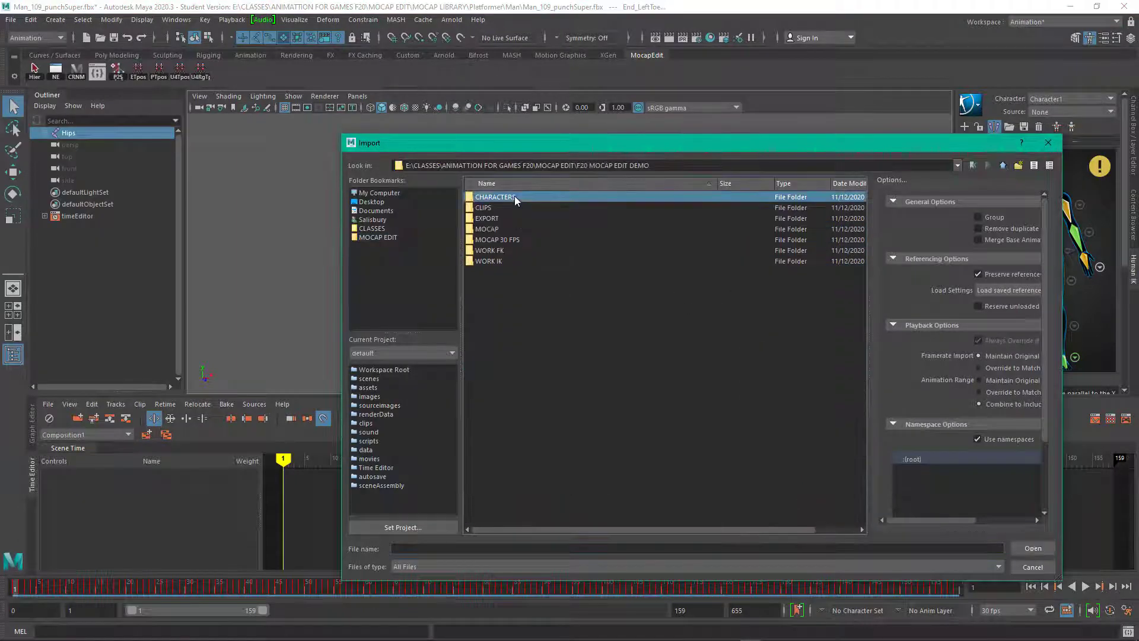
double_click(515, 198)
click(498, 261)
click(1033, 548)
click(542, 335)
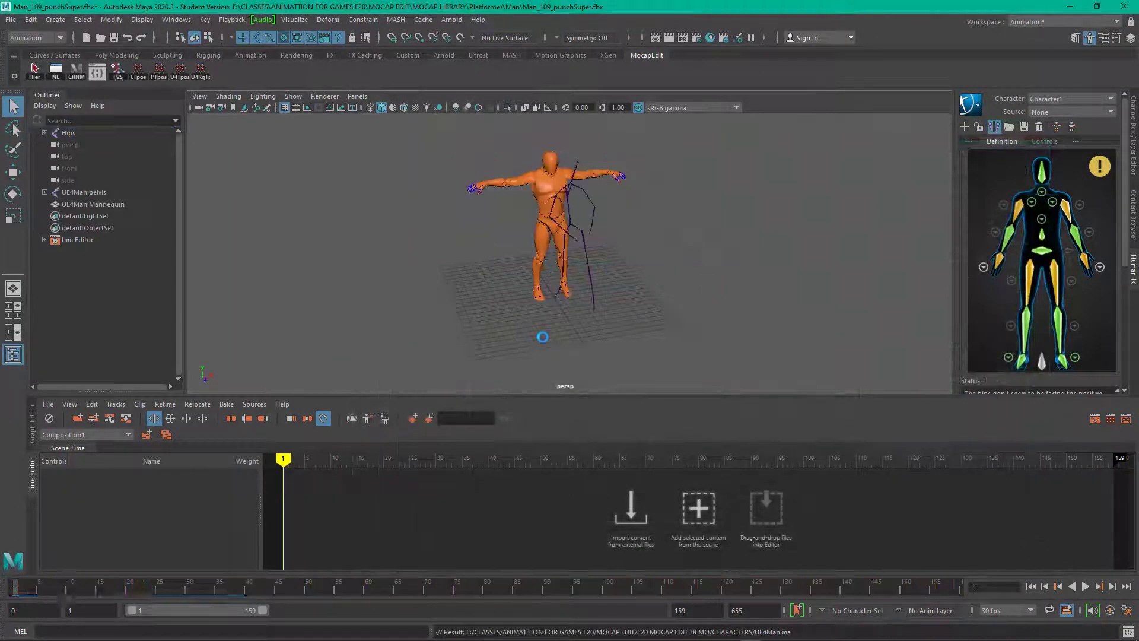
key(alt+v)
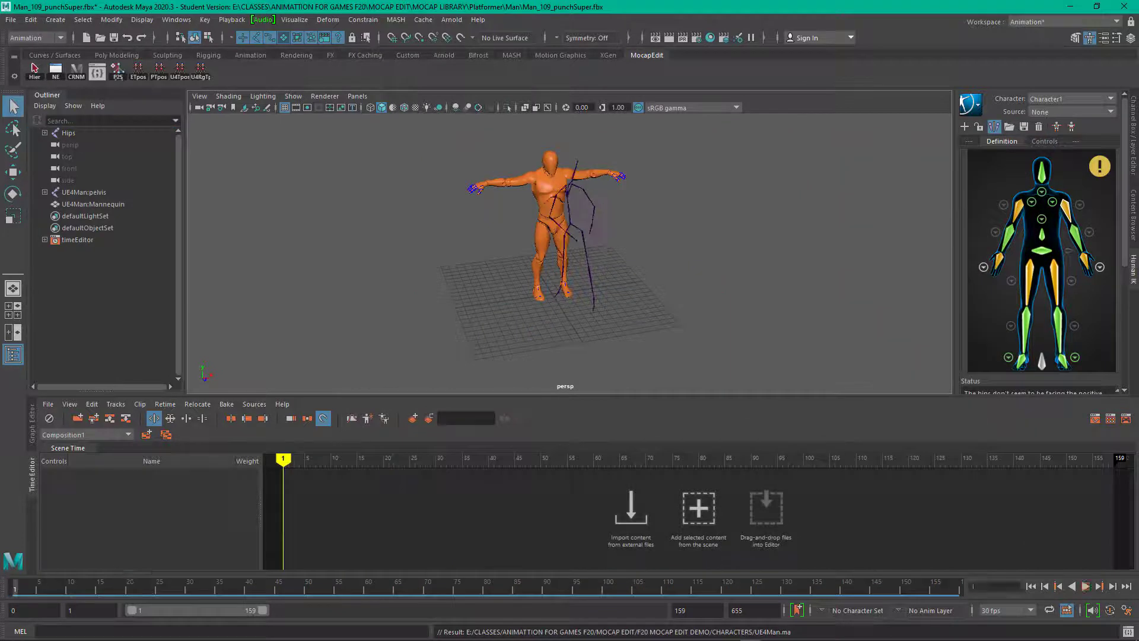
click(1050, 100)
click(1056, 137)
click(1102, 102)
click(1068, 112)
Delete the UE4Man namespace in the Namespace Editor, merging its contents with the root
click(94, 192)
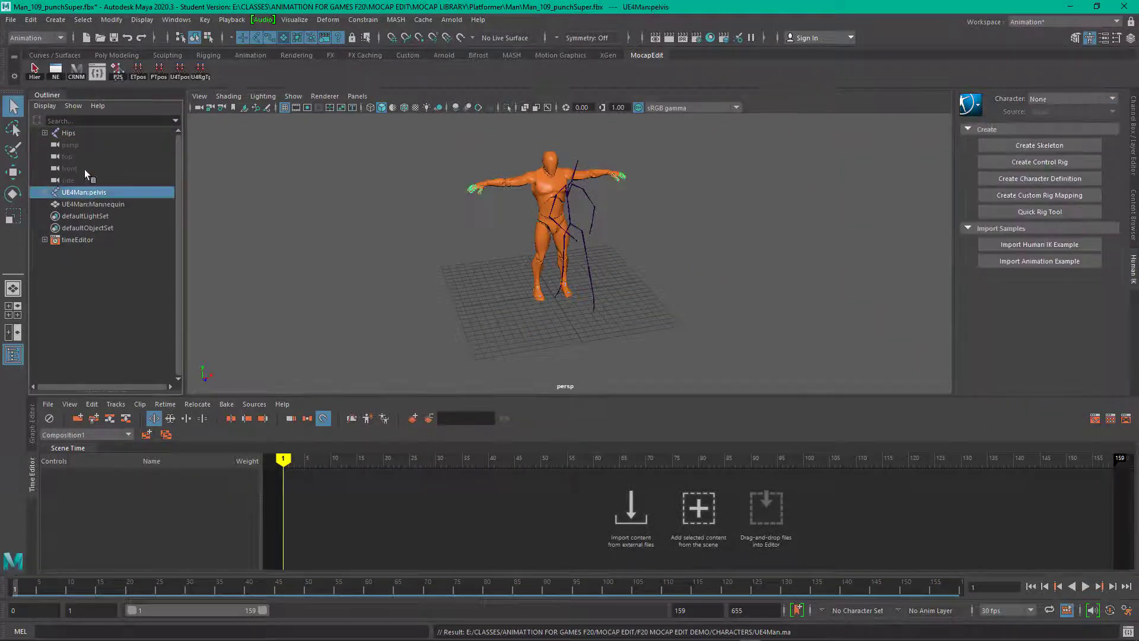
click(56, 72)
click(641, 233)
click(778, 238)
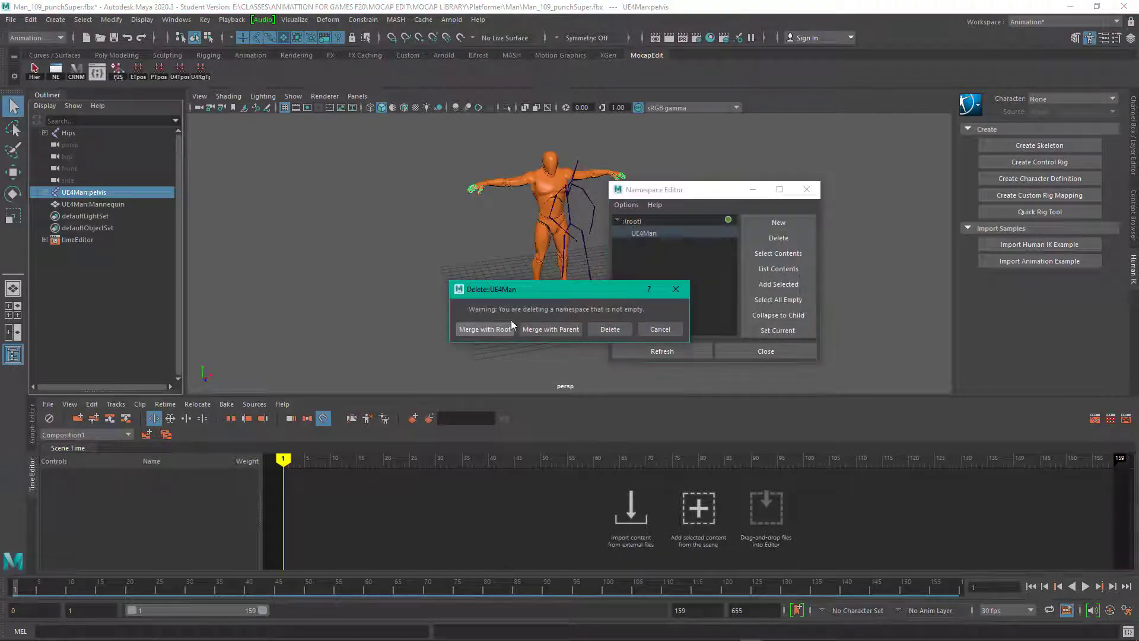
click(513, 318)
click(778, 350)
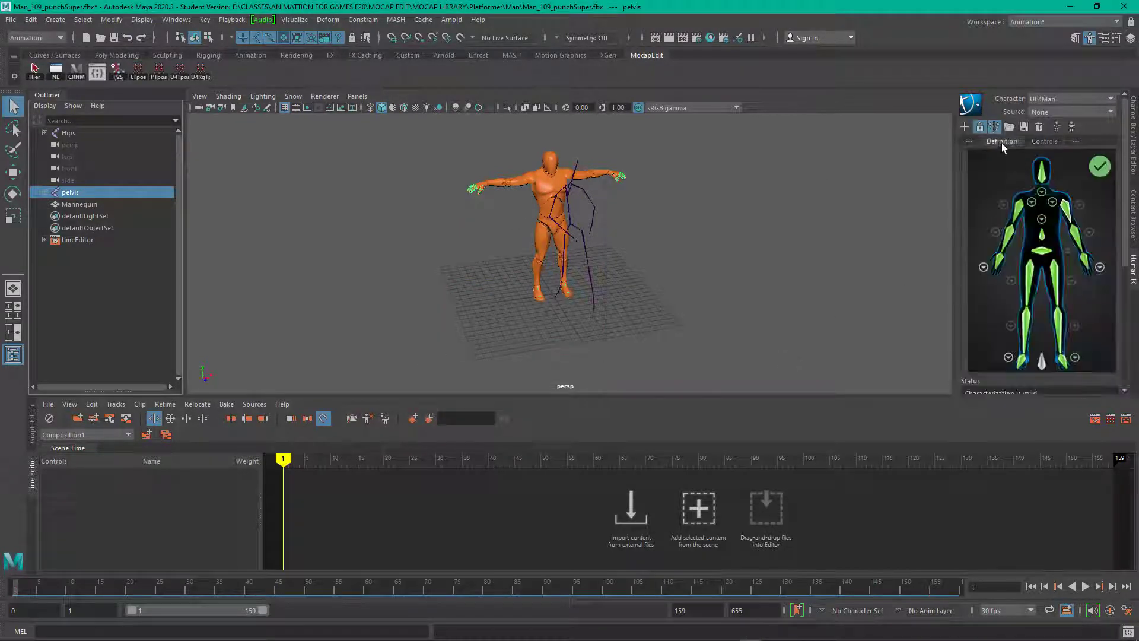
Set Character1 as the HumanIK source driving UE4Man and scrub to frame 19 to check the retargeted motion
click(1049, 112)
click(1049, 128)
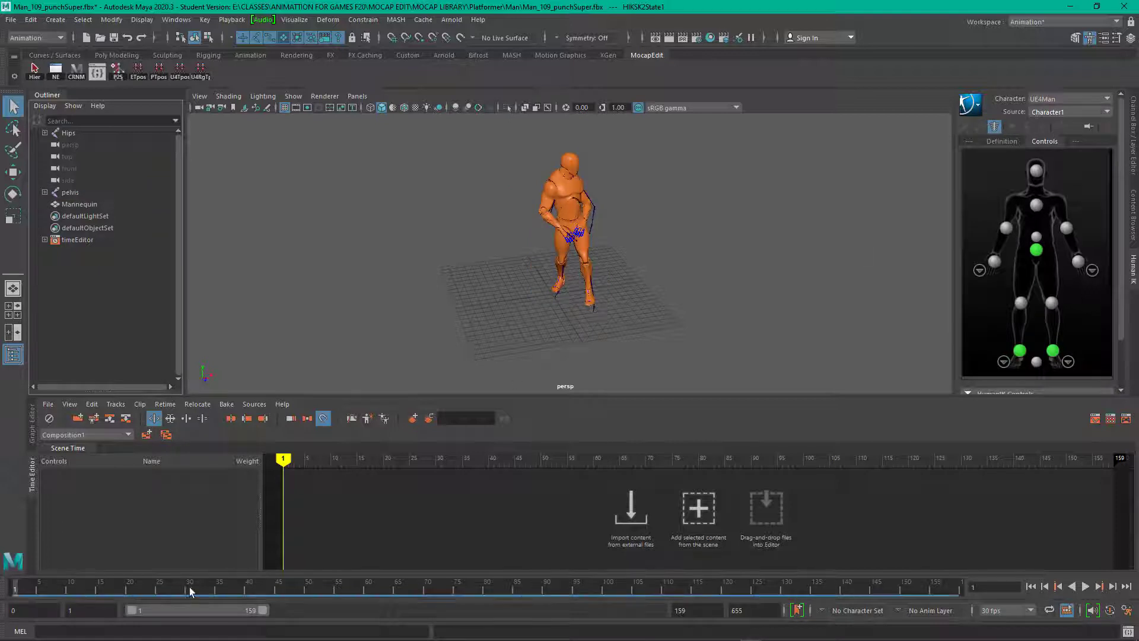
drag(190, 587, 125, 578)
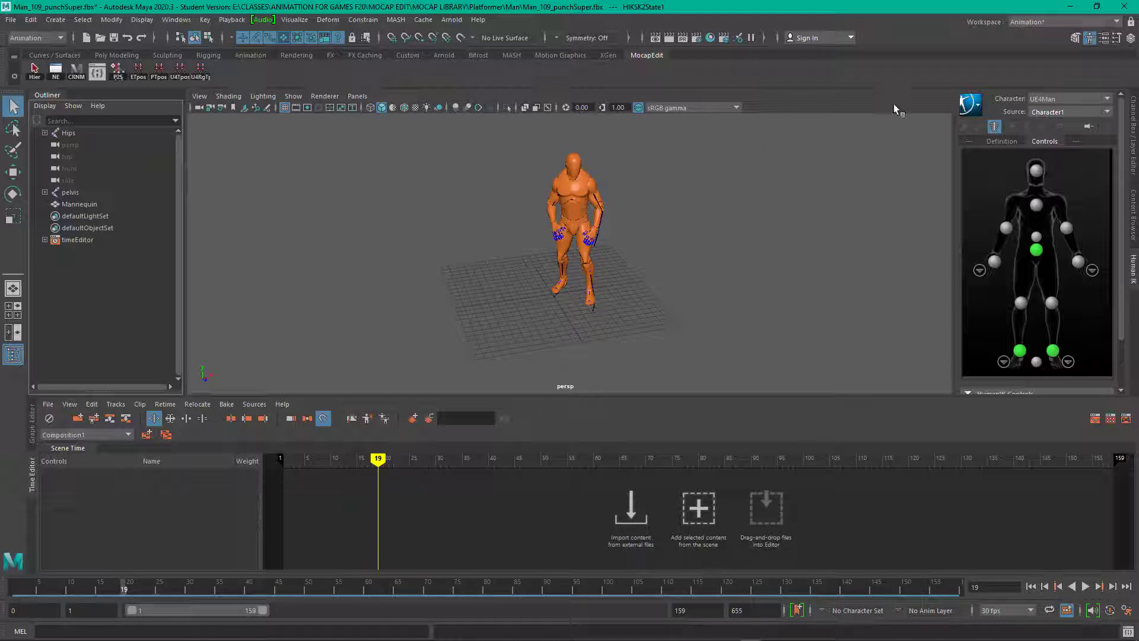
Bake the retargeted motion to the UE4Man skeleton and delete the source Hips skeleton
click(957, 101)
mouse_move(1008, 172)
click(921, 171)
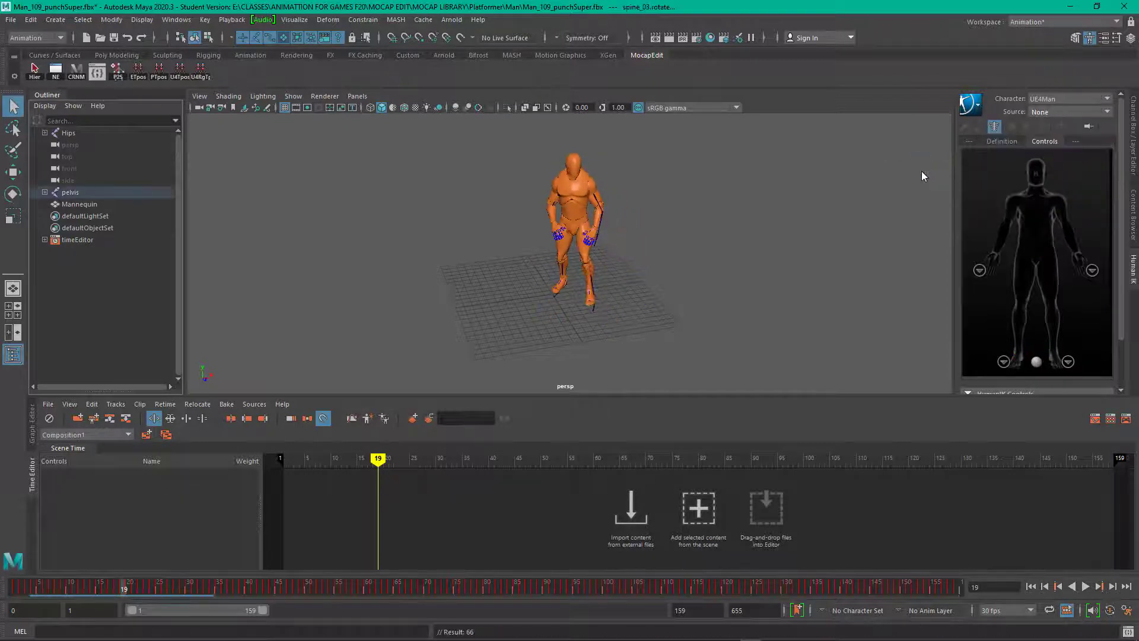
click(87, 133)
key(Delete)
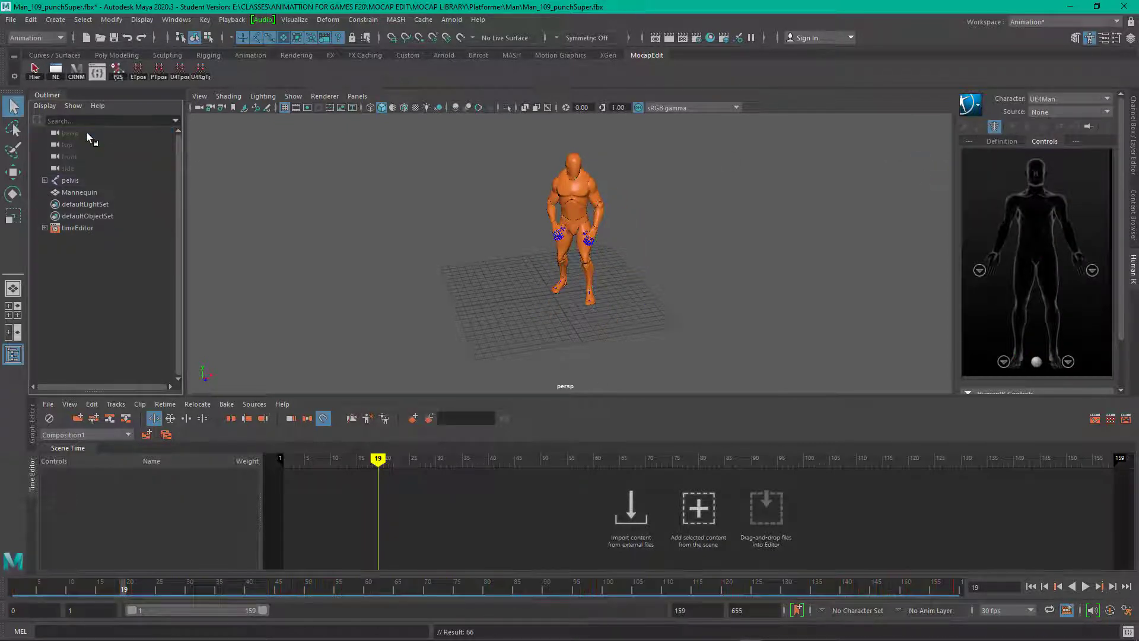
Select the pelvis joint and show its channels and animation curves in an enlarged Graph Editor
scroll(343, 290, up, 3)
scroll(342, 290, down, 2)
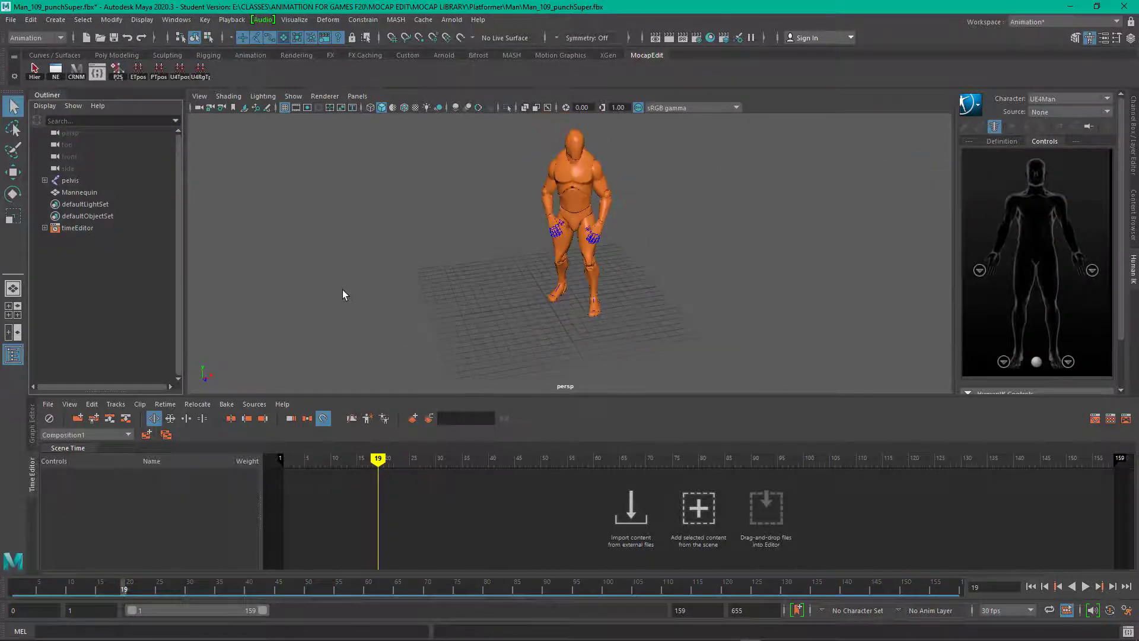
click(1003, 140)
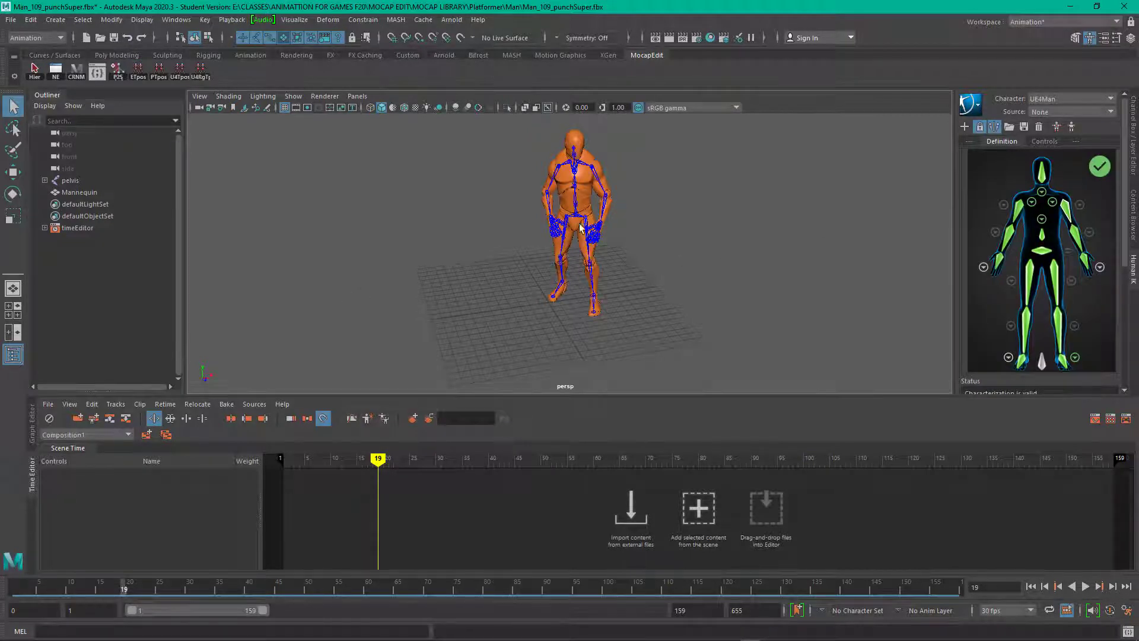
click(589, 218)
click(1134, 129)
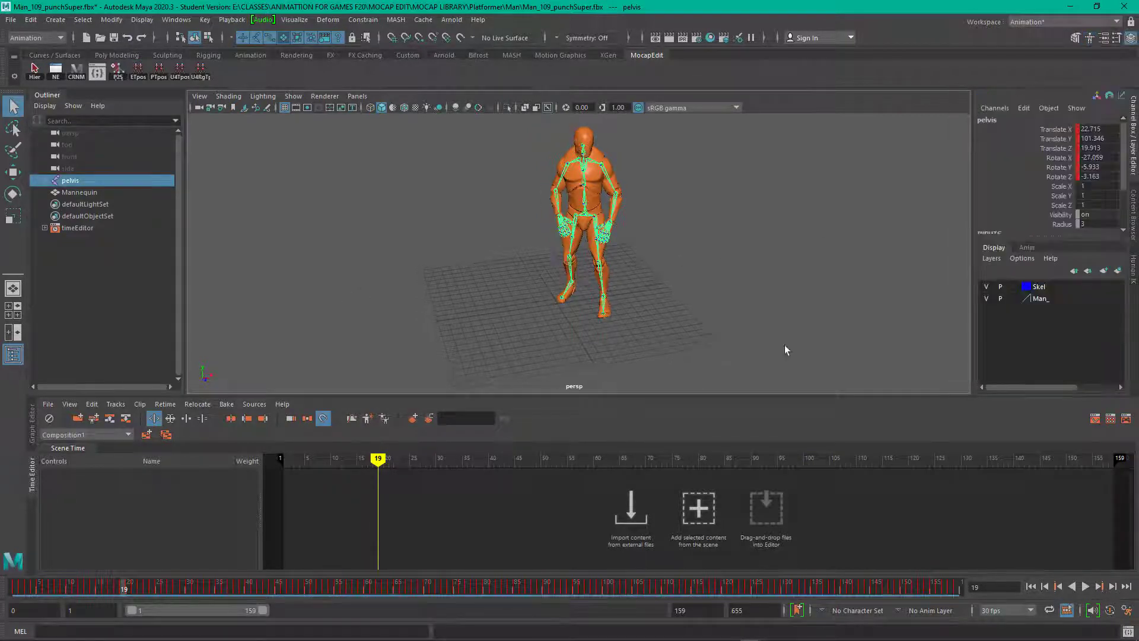
click(32, 423)
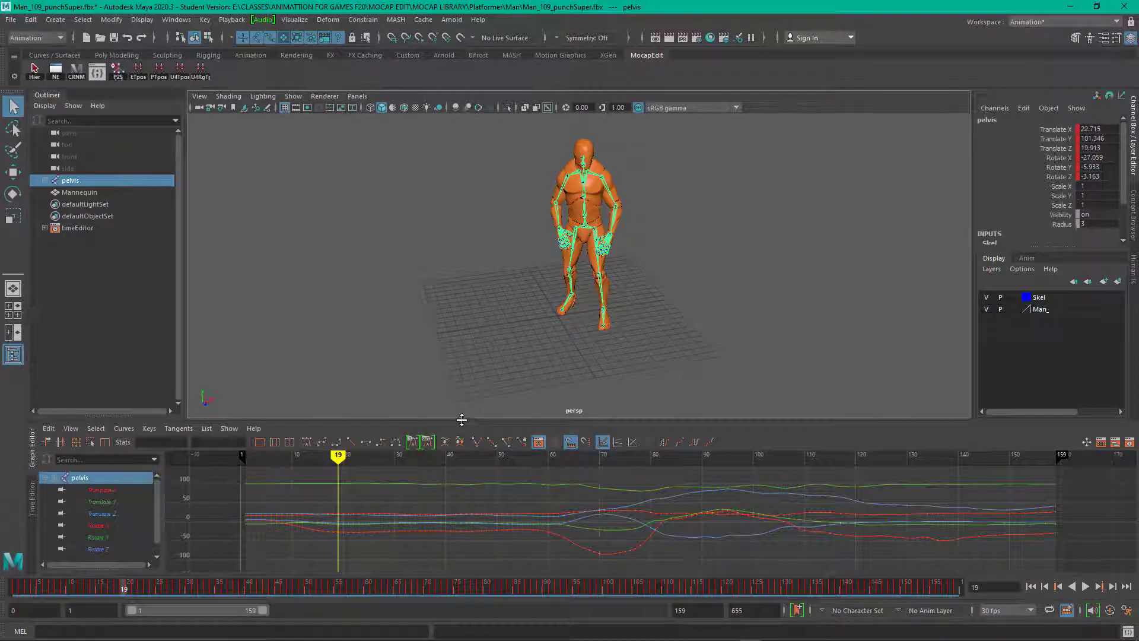
drag(466, 420, 468, 361)
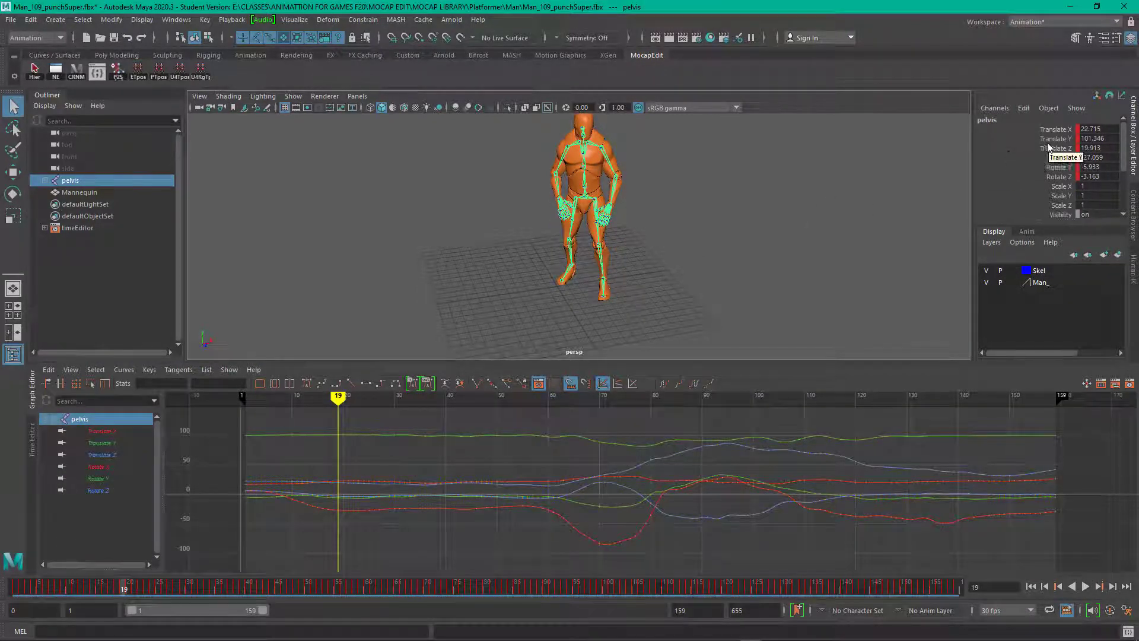
Shift the pelvis's whole Translate X curve down to about -4.6 at frame 19 to centre the character sideways
click(100, 432)
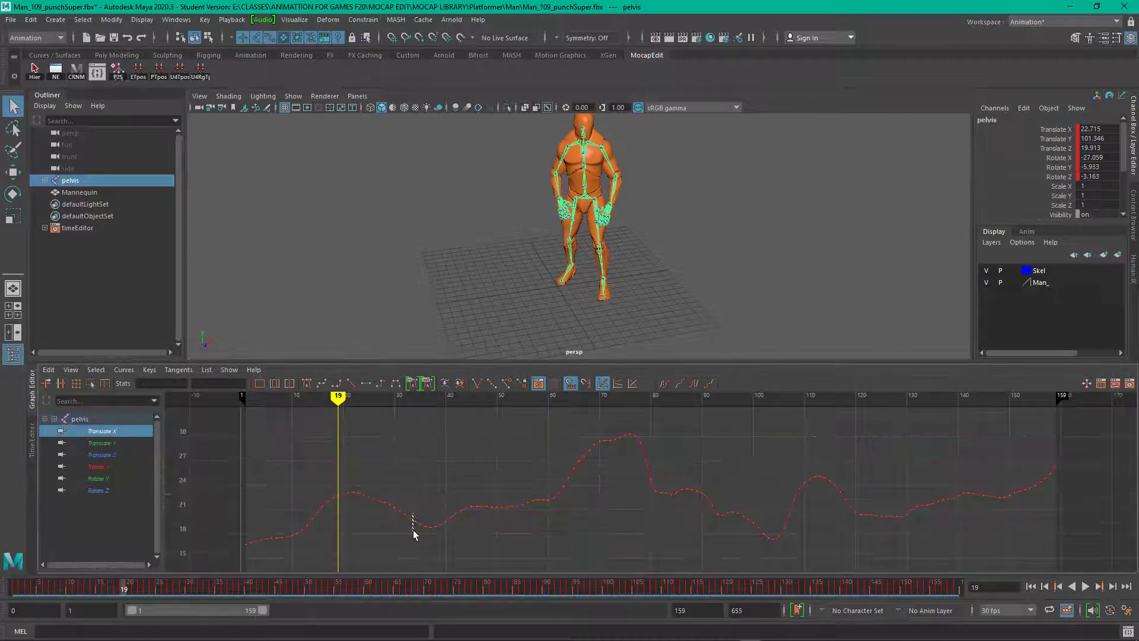
drag(413, 530, 414, 531)
middle_drag(410, 513, 412, 529)
key(ctrl+z)
drag(1118, 419, 202, 578)
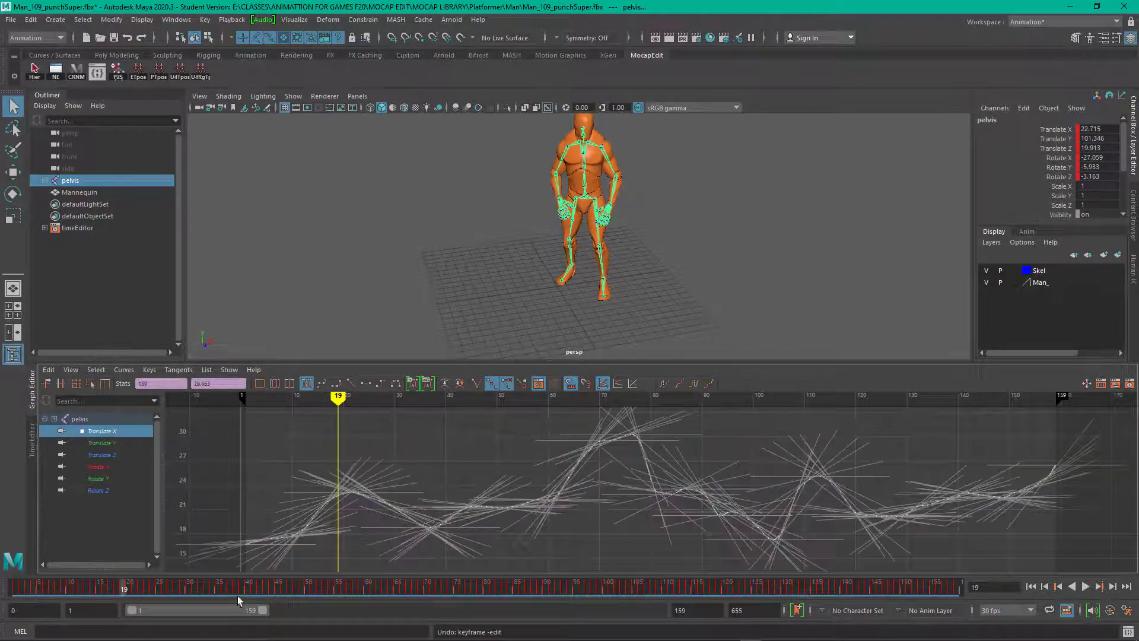
shift+middle_drag(520, 437, 483, 546)
alt+drag(394, 271, 464, 274)
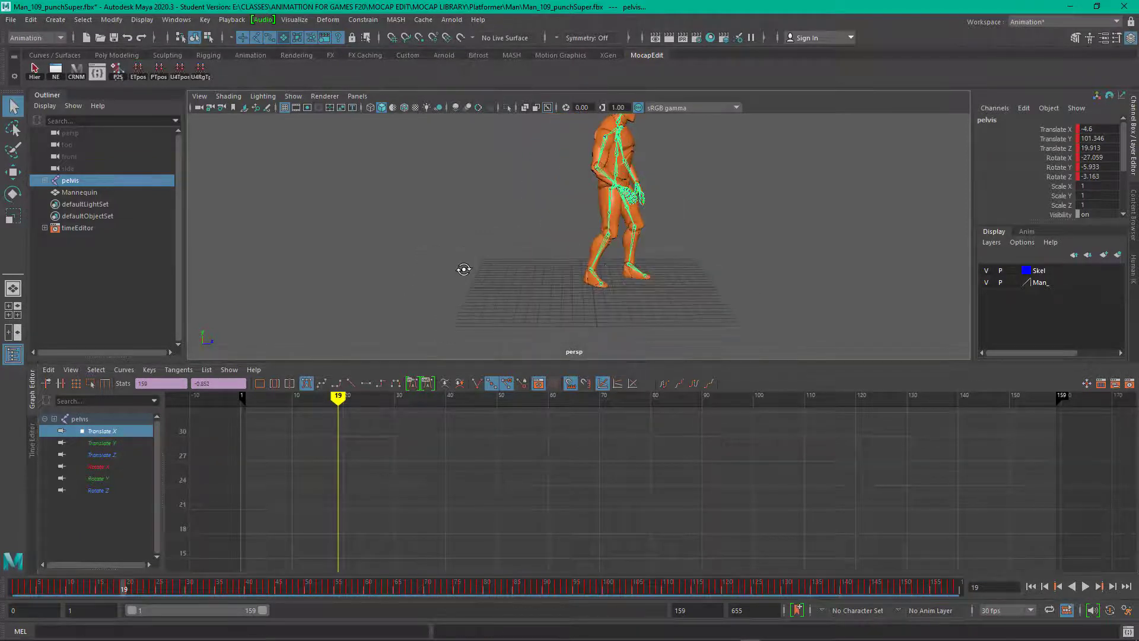
Shift the pelvis's whole Translate Z curve down so the motion begins near the origin, and scrub through it
click(114, 455)
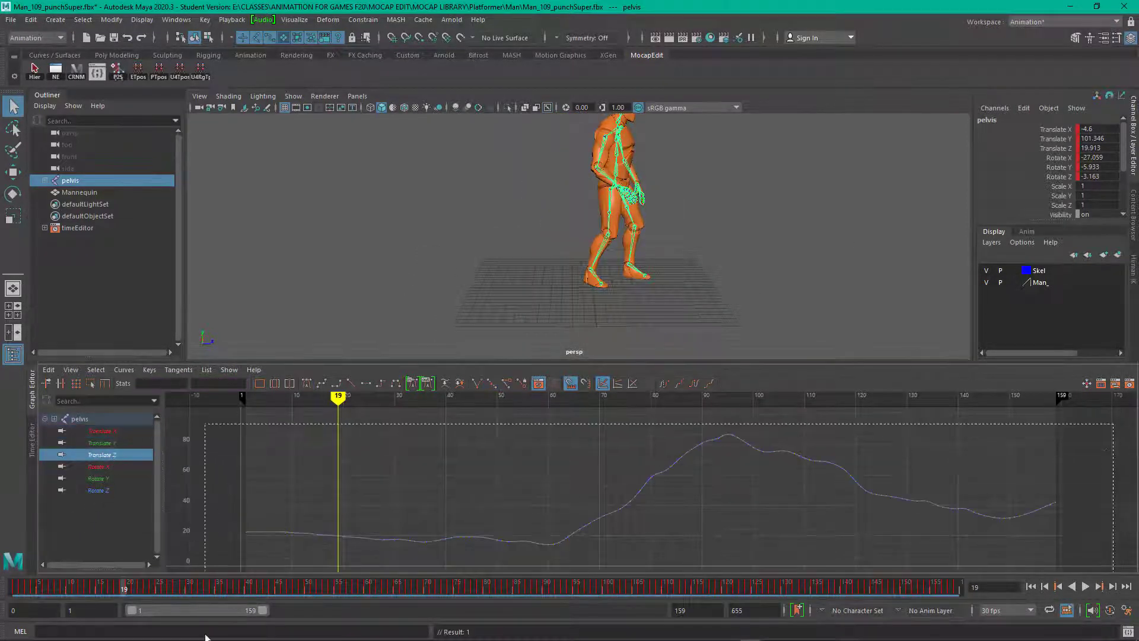
drag(205, 635, 205, 635)
middle_drag(749, 542, 749, 548)
alt+drag(722, 256, 641, 247)
click(520, 497)
click(375, 587)
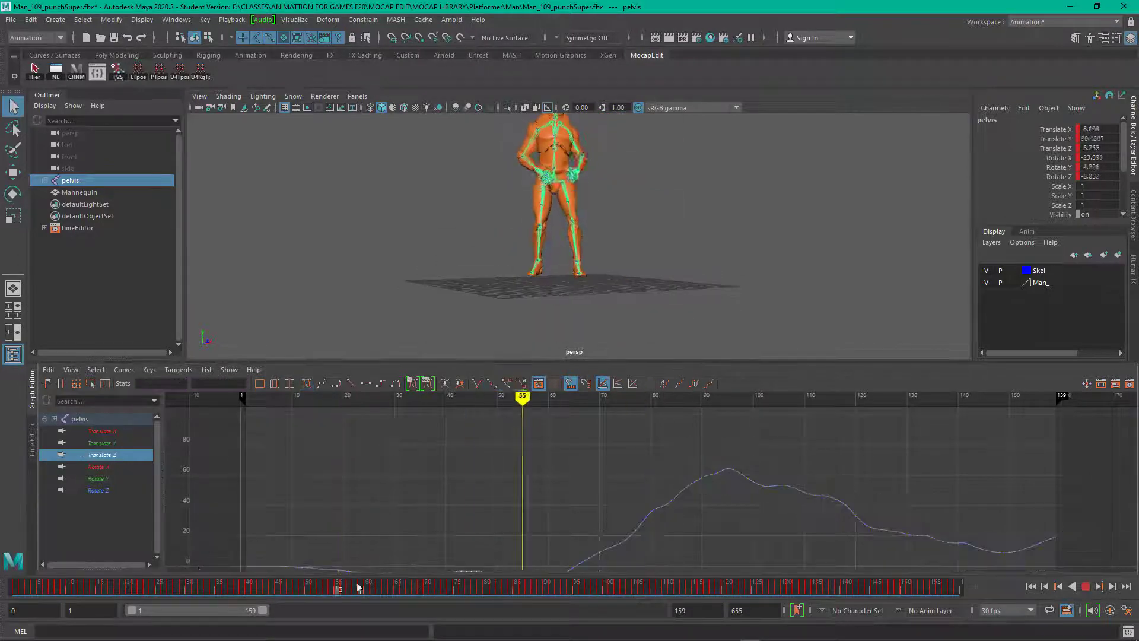
drag(375, 588, 249, 587)
Shift the pelvis's whole Translate Y curve down to adjust the character's height against the ground grid
alt+drag(714, 172, 706, 203)
click(108, 442)
alt+drag(386, 255, 474, 217)
drag(243, 410, 1089, 570)
shift+middle_drag(635, 432, 633, 481)
click(653, 439)
Try rotating the left clavicle joint at frame 17, and undo the rotation
alt+right_drag(733, 255, 533, 227)
alt+drag(534, 227, 477, 253)
alt+right_drag(476, 253, 697, 295)
click(553, 152)
key(e)
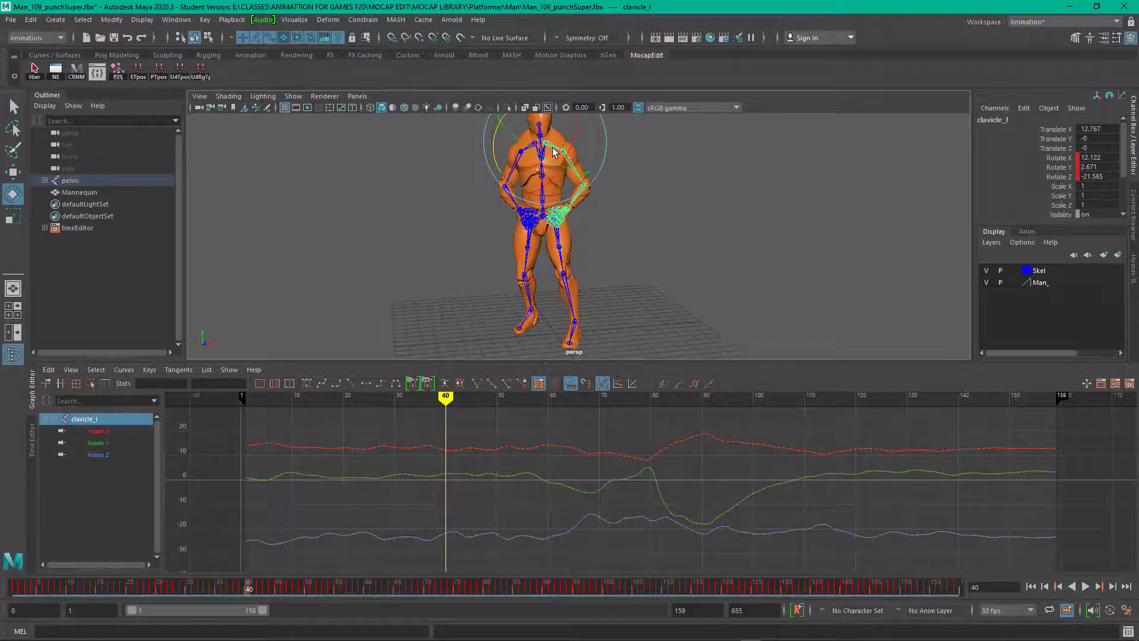
alt+drag(553, 152, 375, 247)
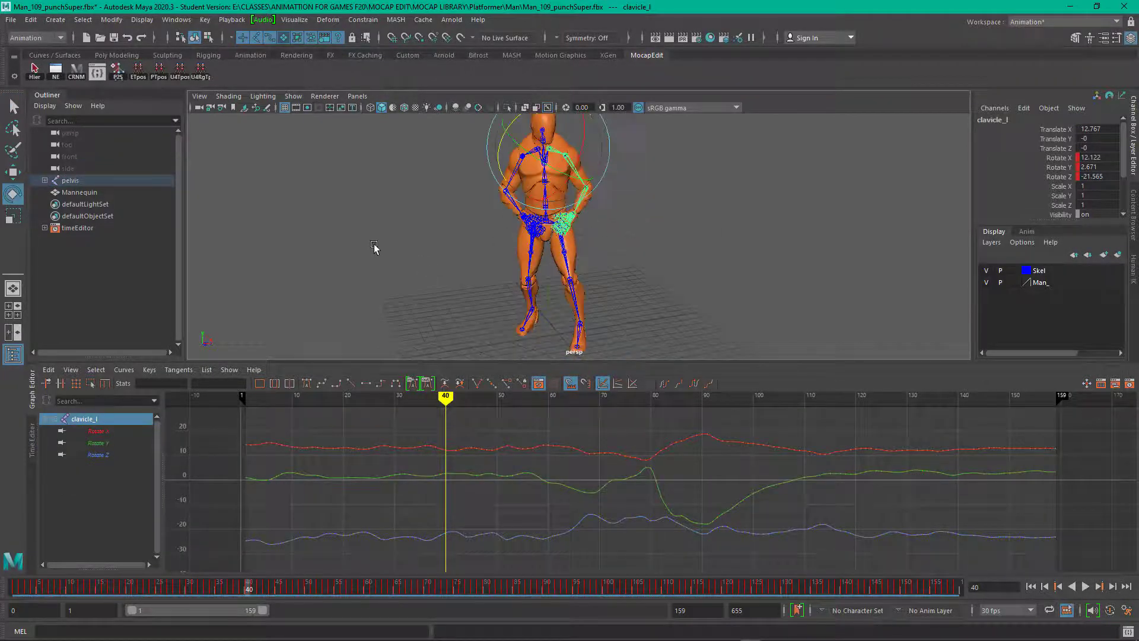
drag(59, 585, 109, 582)
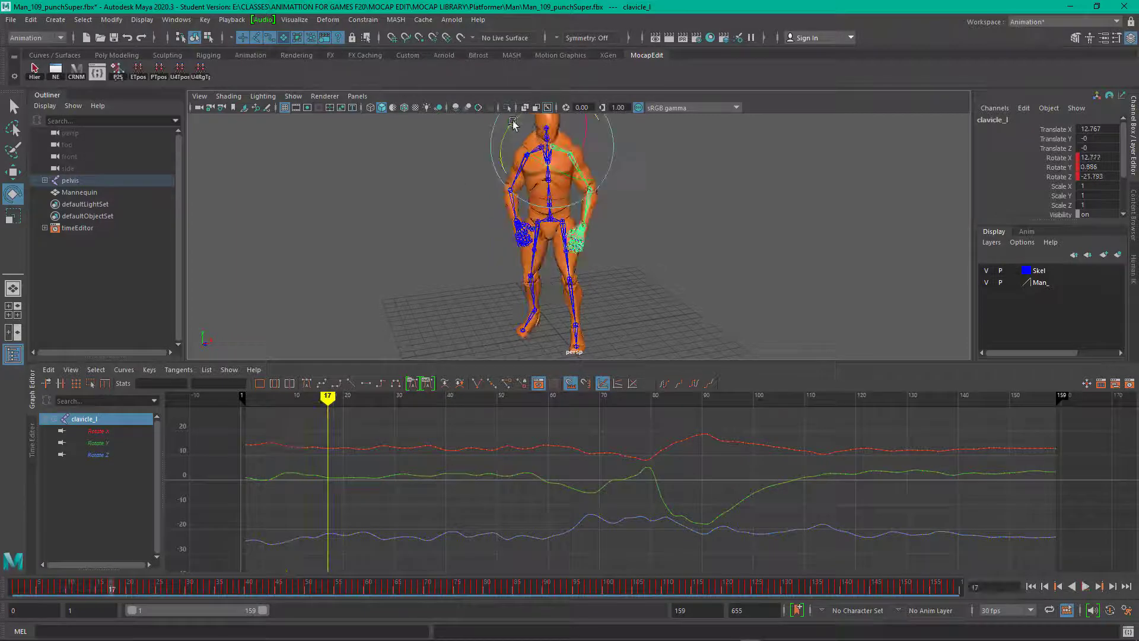
drag(512, 122, 503, 132)
key(ctrl+z)
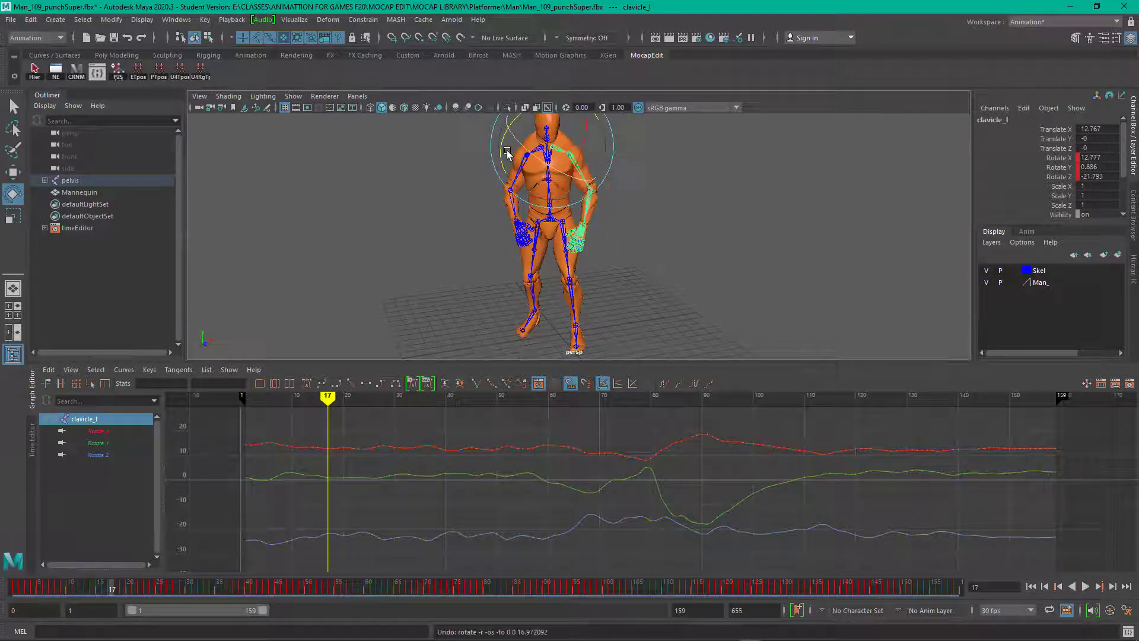
Shift the left clavicle's whole Rotate Z curve up to about -16.3 at frame 17
click(444, 164)
click(561, 150)
click(96, 454)
drag(199, 606, 199, 606)
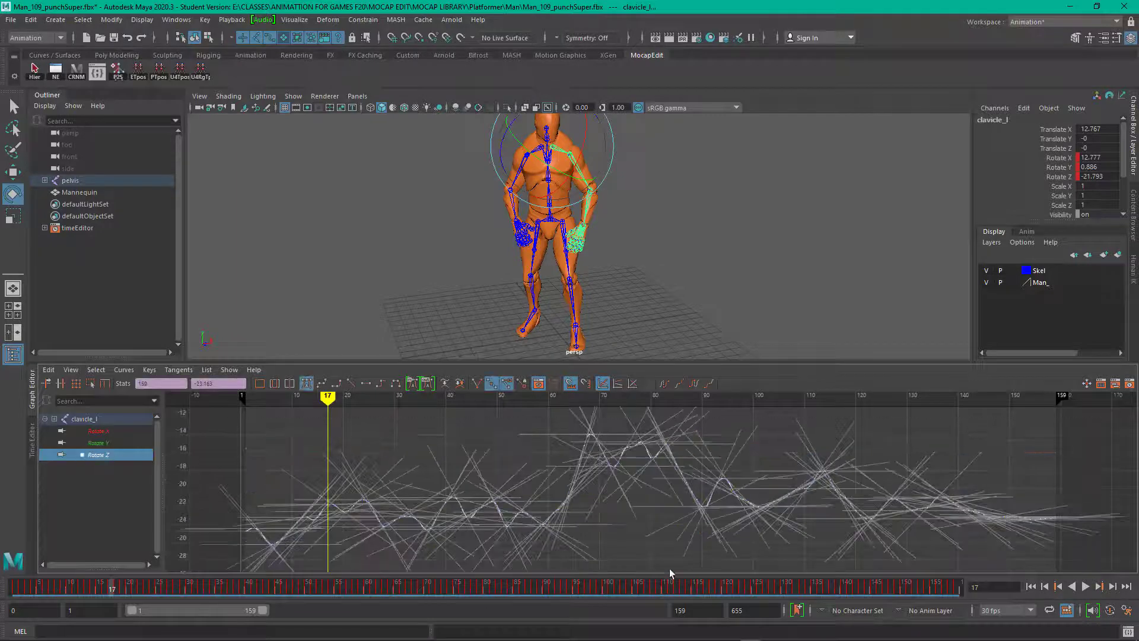
shift+middle_drag(642, 546, 632, 496)
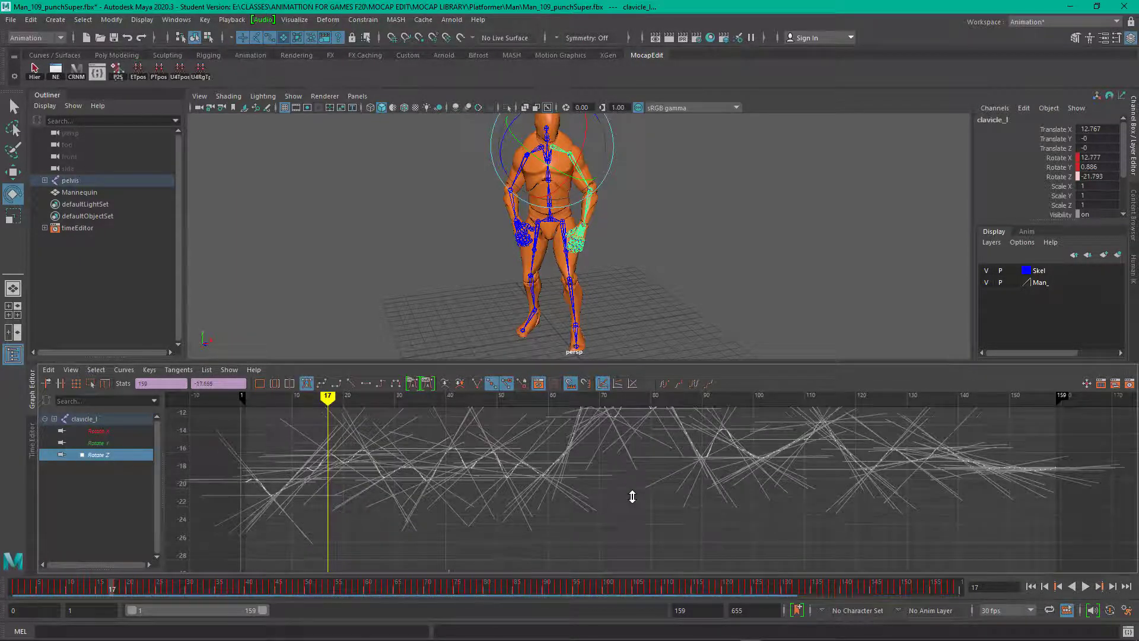
alt+right_drag(633, 496, 678, 602)
shift+middle_drag(755, 544, 738, 397)
key(ctrl+z)
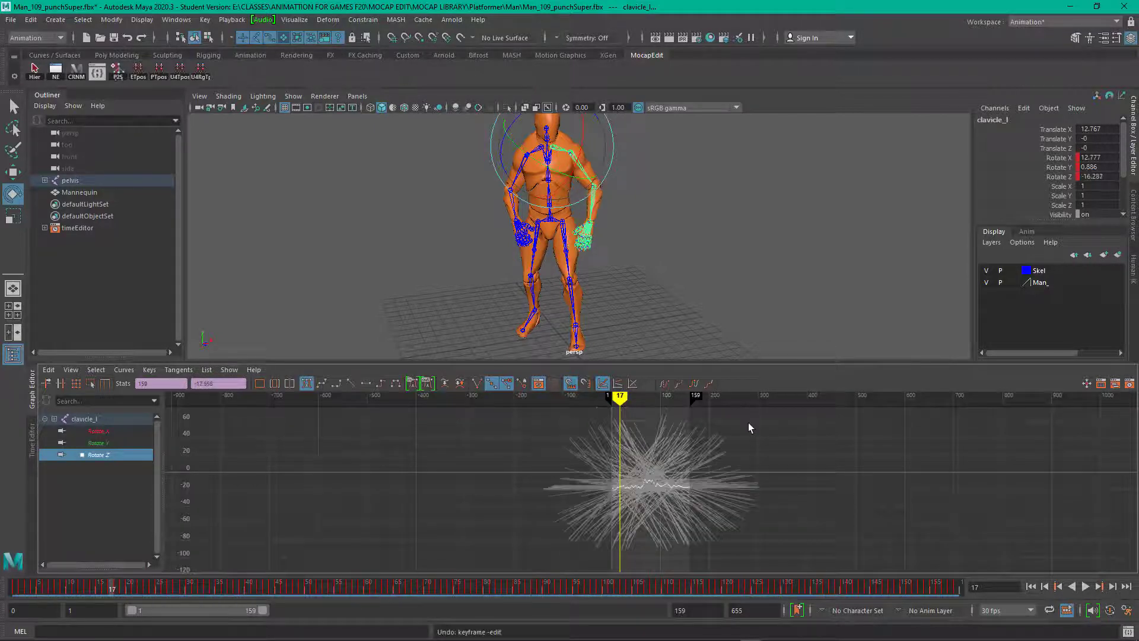
key(f)
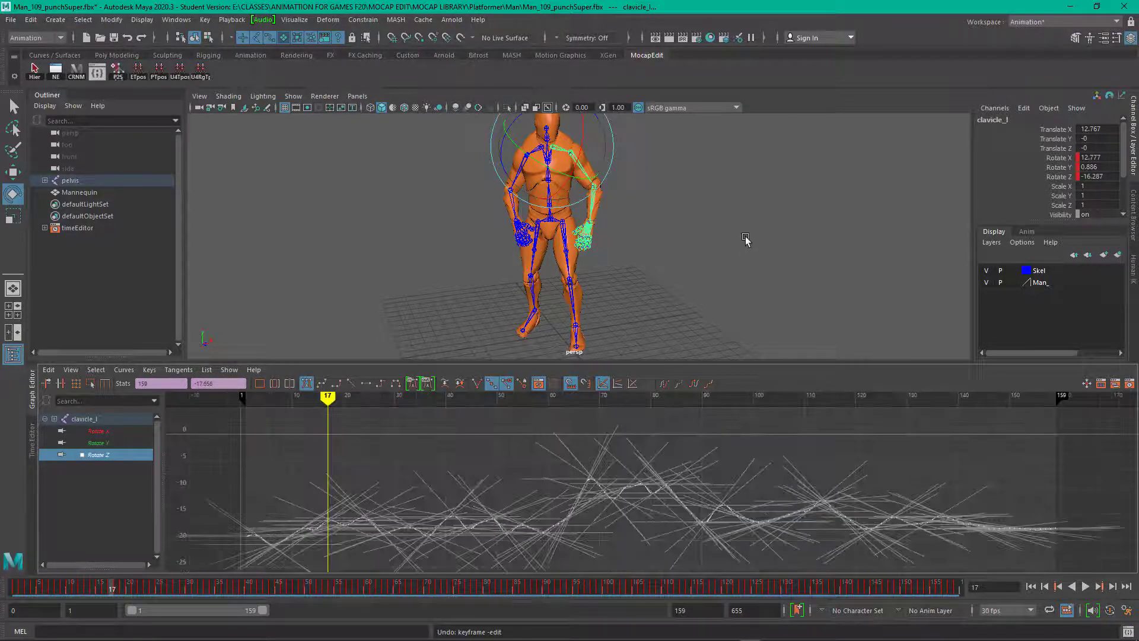
Shift the right clavicle's whole Rotate Z curve up to about -9.5 at frame 17
click(533, 149)
click(99, 454)
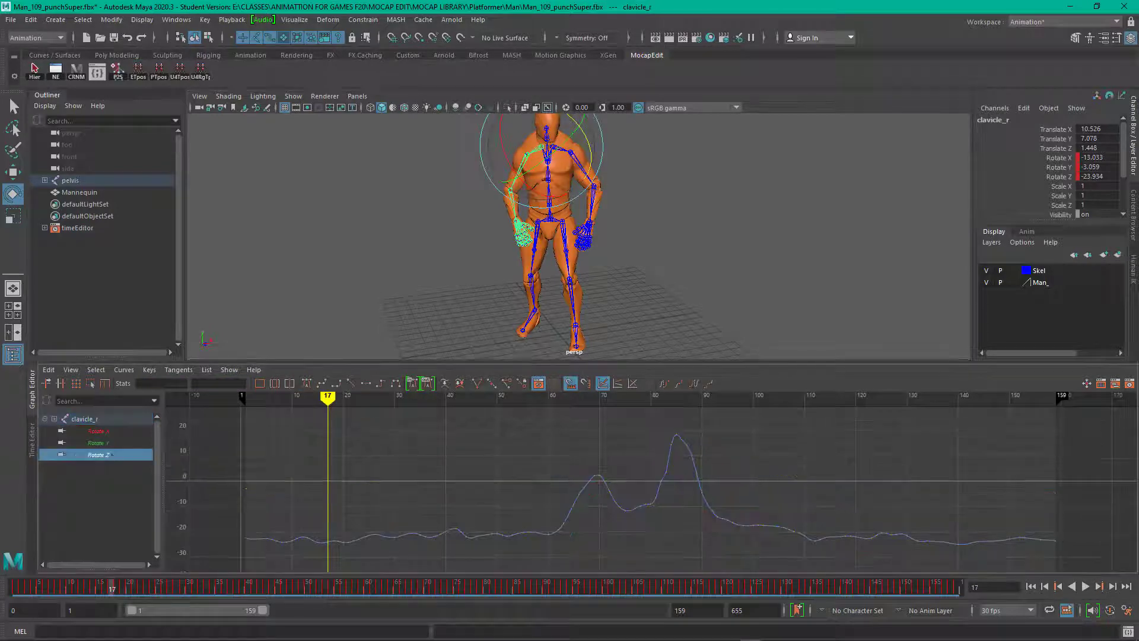
click(539, 532)
shift+middle_drag(565, 443, 559, 397)
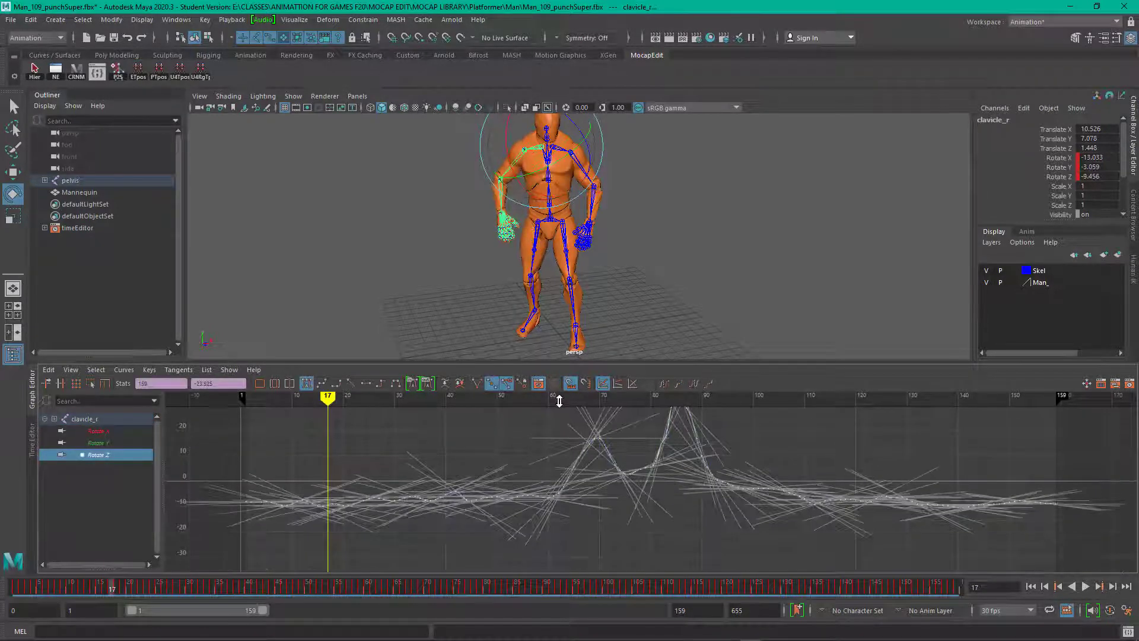
click(767, 244)
Try rotating the left forearm joint directly at frame 17, and undo the rotation
click(570, 227)
drag(571, 227, 558, 219)
key(ctrl+z)
Try shifting the left forearm's whole Rotate Z curve, and undo the curve edits
click(101, 455)
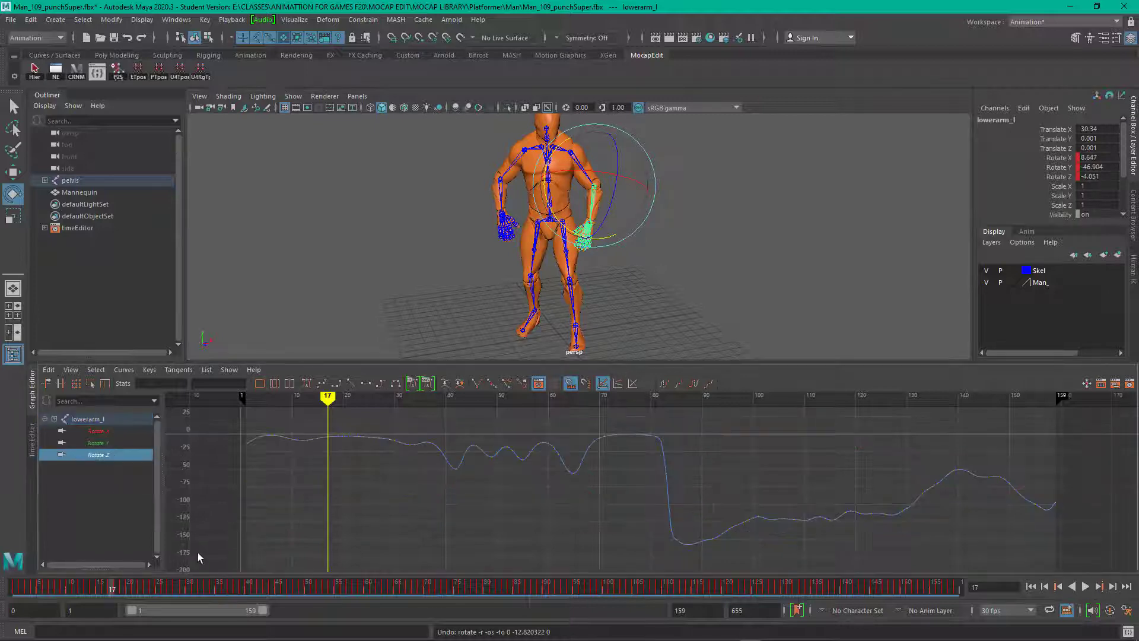
drag(198, 553, 1095, 349)
shift+middle_drag(802, 444, 792, 508)
scroll(792, 512, down, 3)
drag(449, 396, 443, 398)
shift+middle_drag(749, 452, 742, 419)
click(503, 206)
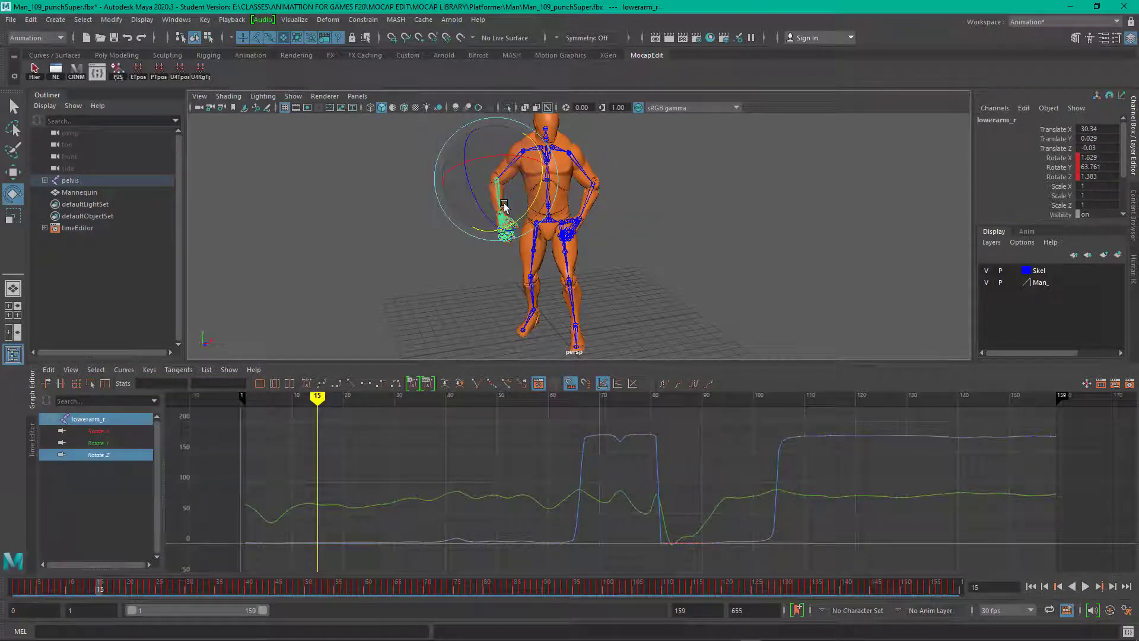
click(584, 204)
key(ctrl+z)
key(ctrl+z)
key(ctrl+z)
key(ctrl+z)
key(ctrl+z)
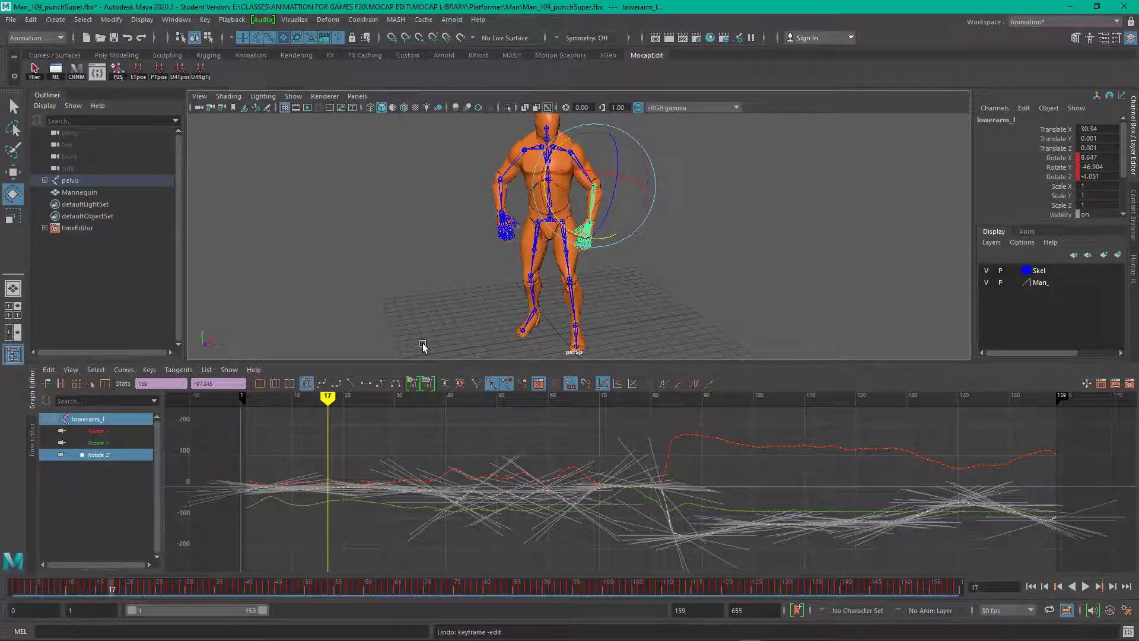
Shift the left forearm's whole Rotate Y curve down to bend that arm inward throughout the clip
click(119, 445)
drag(1100, 419, 196, 539)
shift+middle_drag(685, 447, 681, 462)
Shift the right forearm's whole Rotate Y curve up to about 83 at frame 17
click(499, 208)
click(118, 445)
drag(1077, 410, 204, 570)
shift+middle_drag(520, 538, 520, 514)
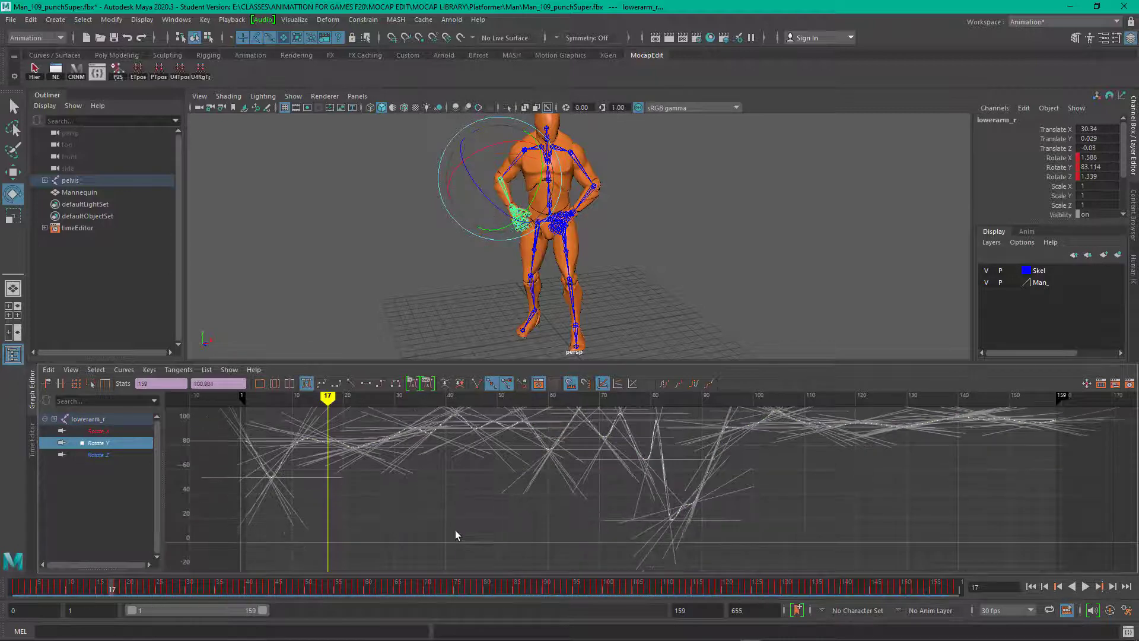
click(455, 532)
Return to frame 1 and review the whole character with the adjusted arm pose
scroll(455, 535, down, 8)
alt+drag(297, 280, 302, 239)
scroll(298, 240, down, 5)
mouse_move(26, 588)
mouse_down()
mouse_move(816, 593)
mouse_move(15, 590)
mouse_up()
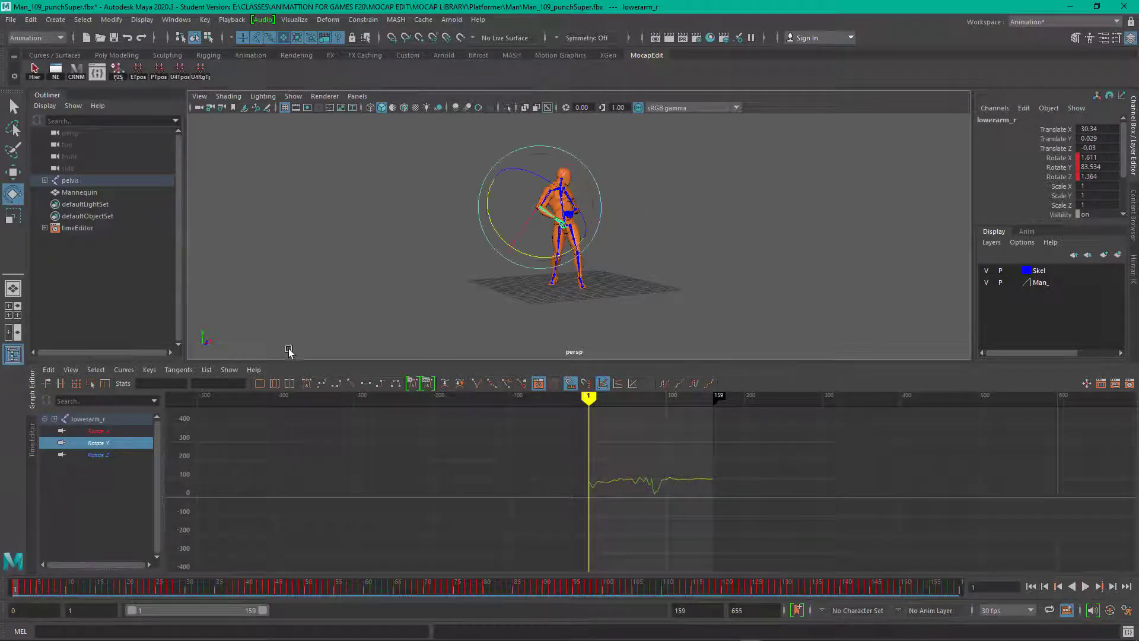
Select the whole pelvis joint hierarchy and export the selection as UE4_IdlePunch.fbx in the CLIPS folder
click(279, 290)
click(70, 180)
click(34, 71)
click(10, 20)
click(156, 174)
click(372, 364)
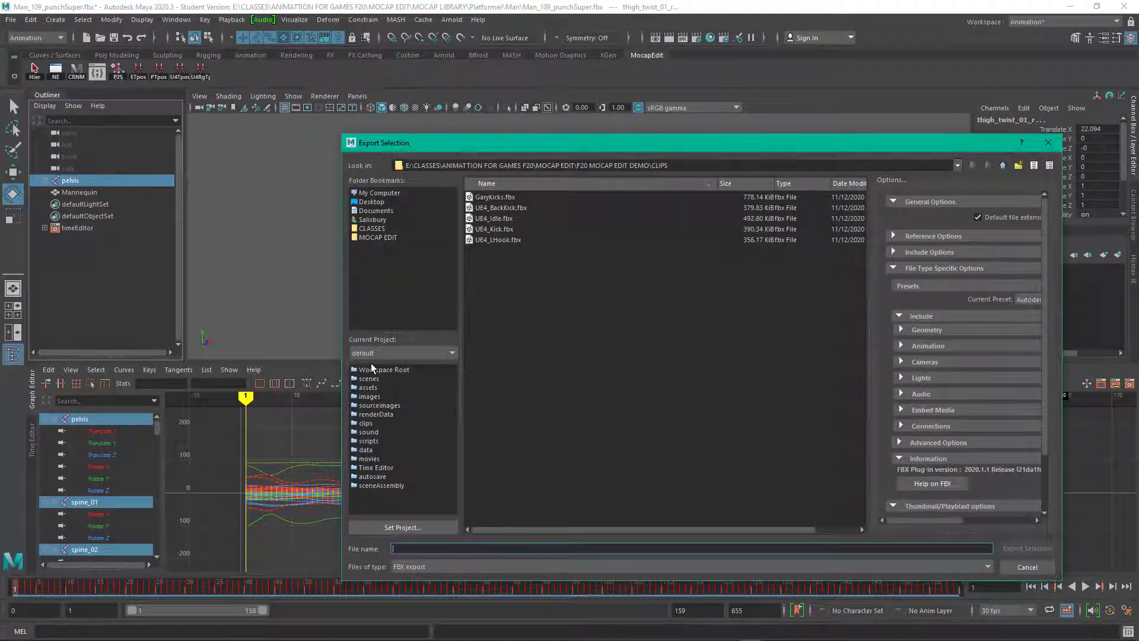
click(504, 217)
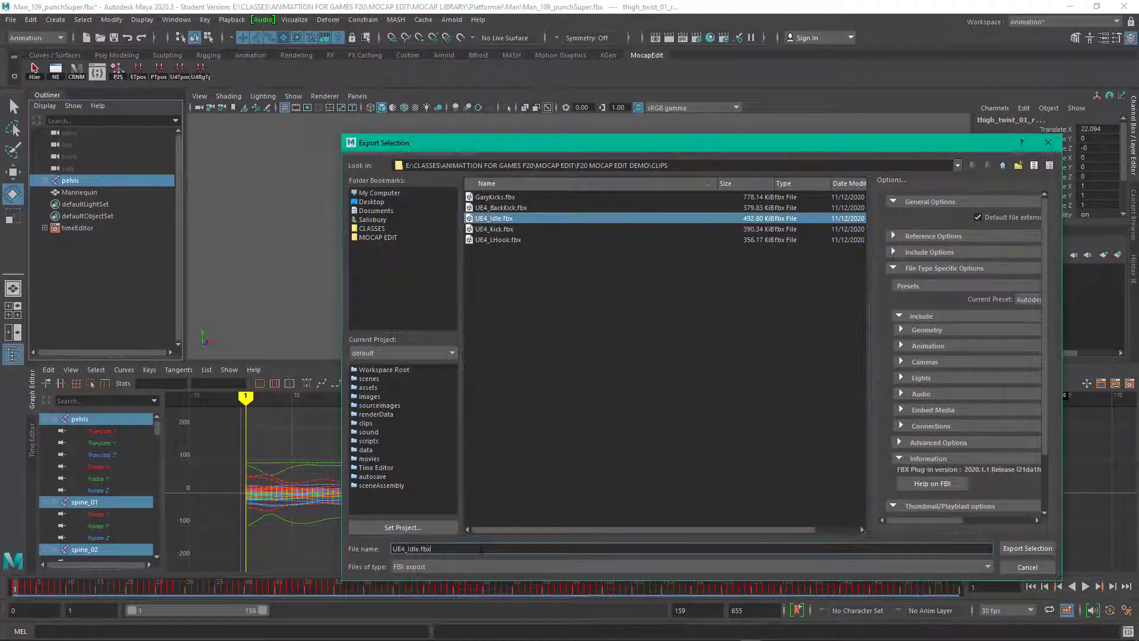
text(Punch)
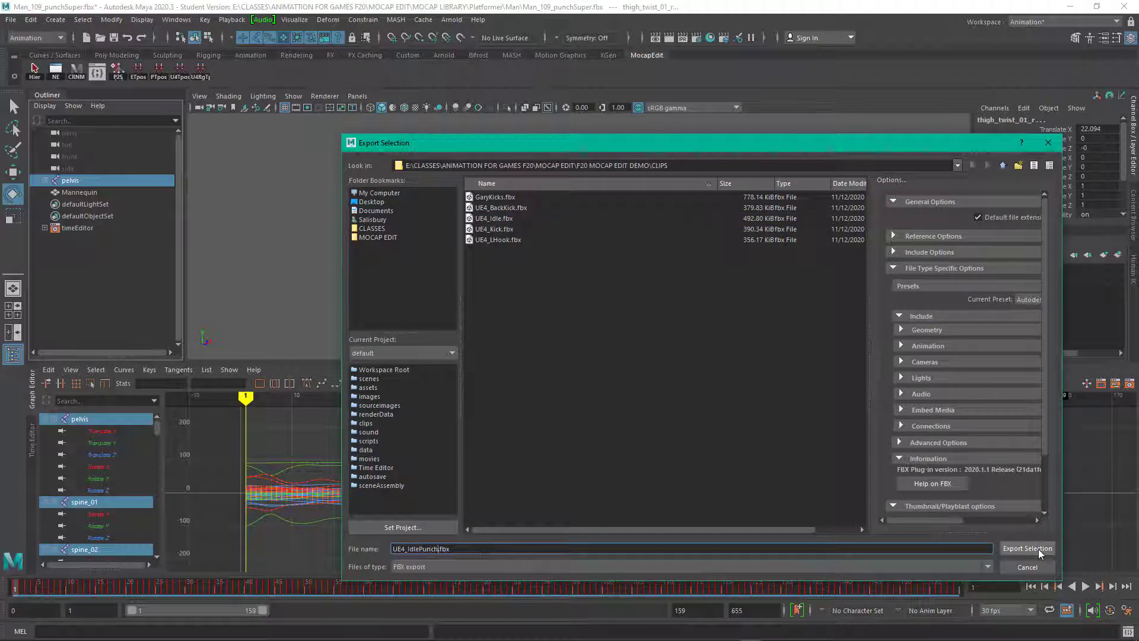
click(1038, 549)
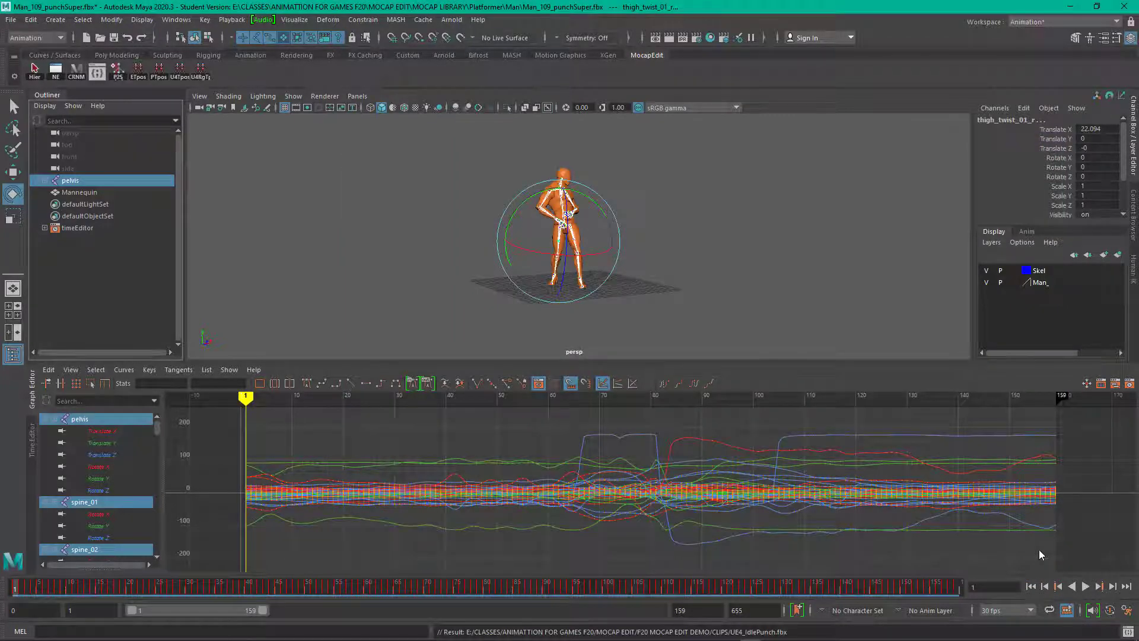
Start a new scene without saving the changes to Man_109_punchSuper.fbx
click(12, 19)
click(37, 41)
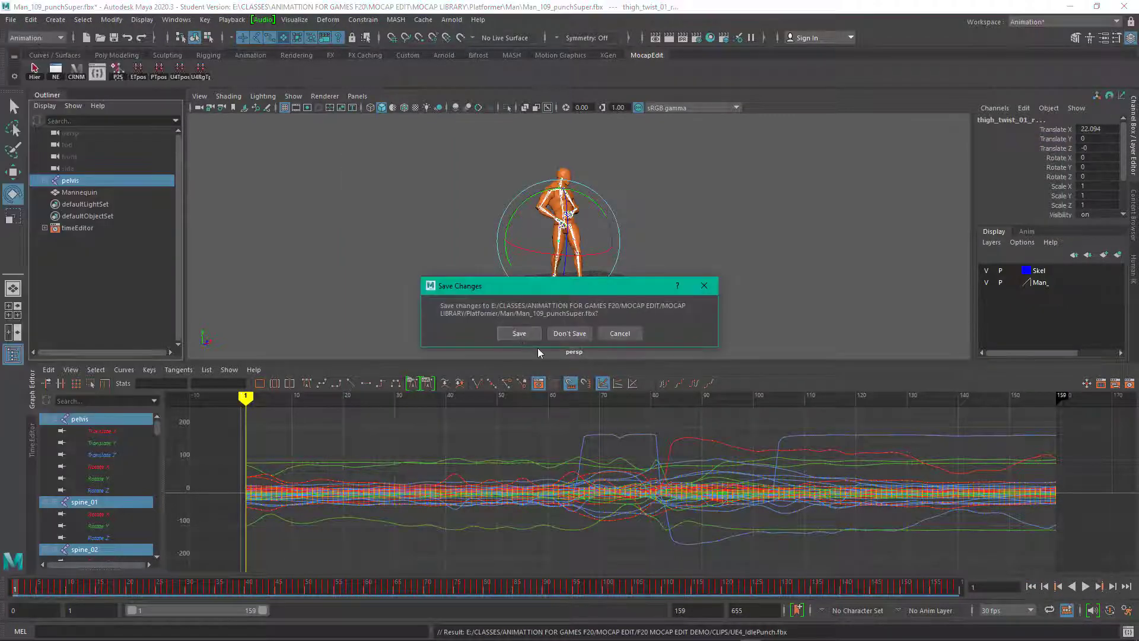
click(569, 332)
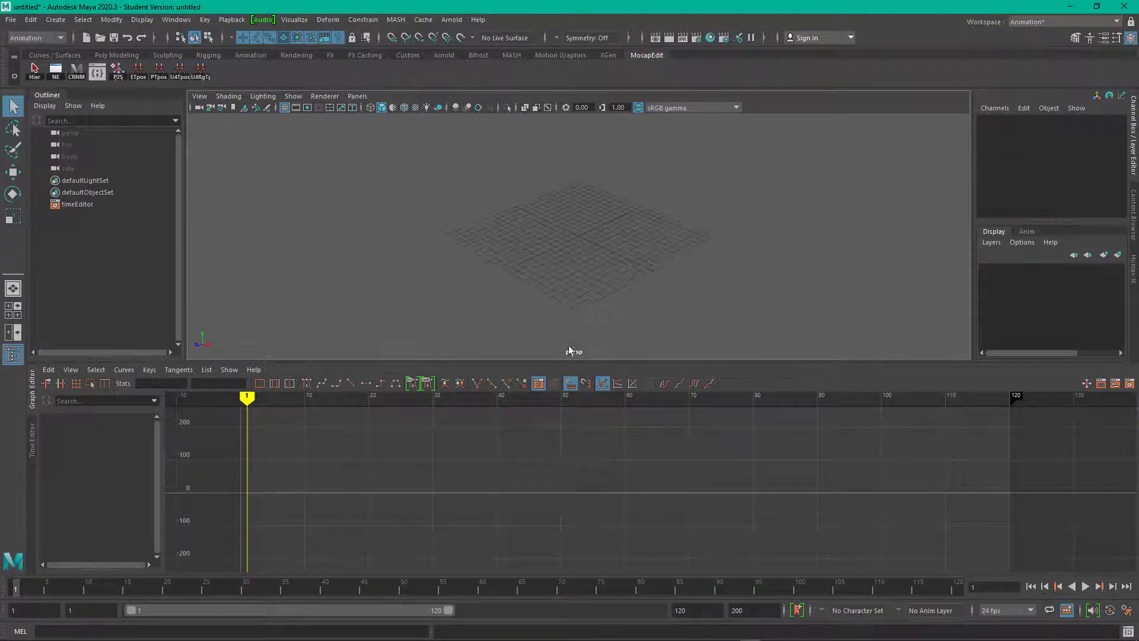
Open the UE4Man.ma character scene from the CHARACTERS folder of F20 MOCAP EDIT DEMO
click(12, 19)
click(37, 53)
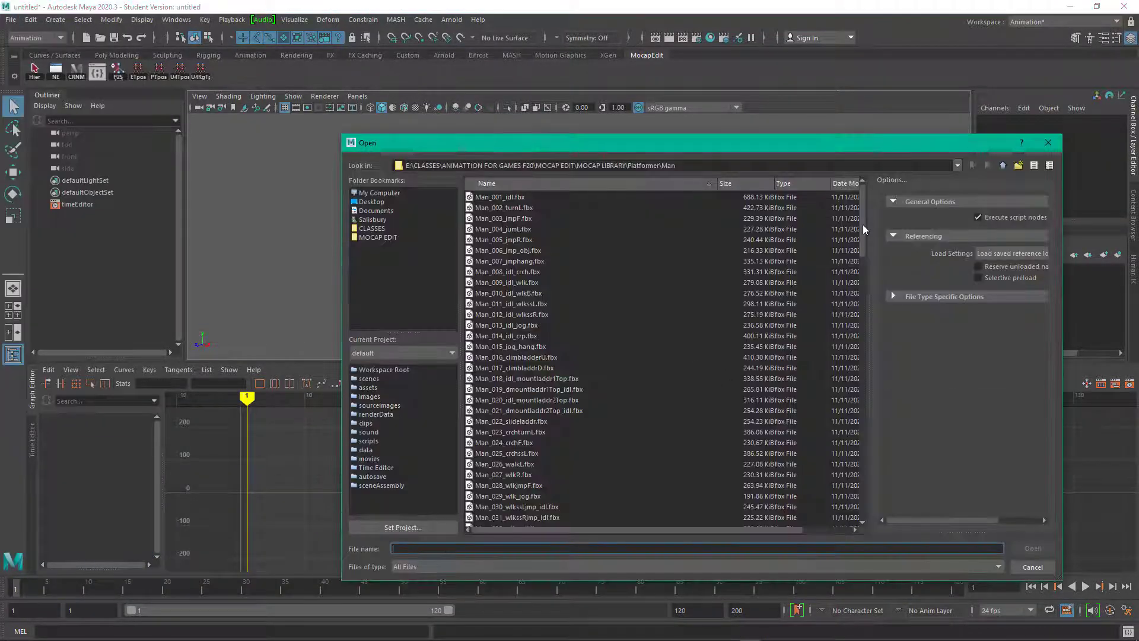
click(1002, 165)
click(1003, 165)
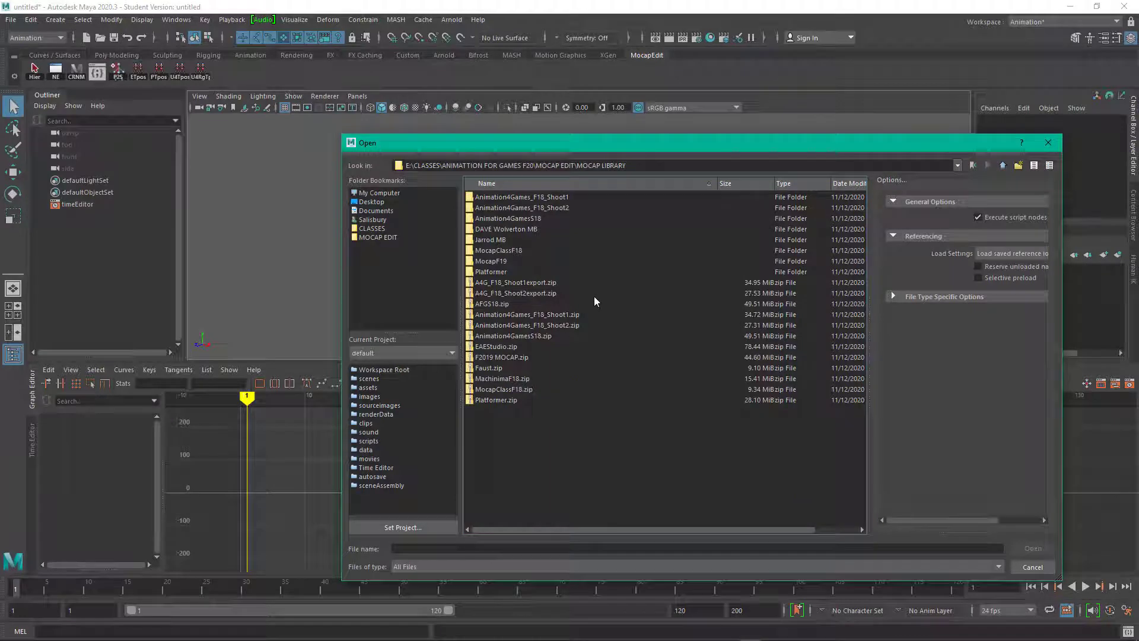
click(1002, 165)
double_click(513, 239)
double_click(512, 197)
click(513, 261)
click(1019, 553)
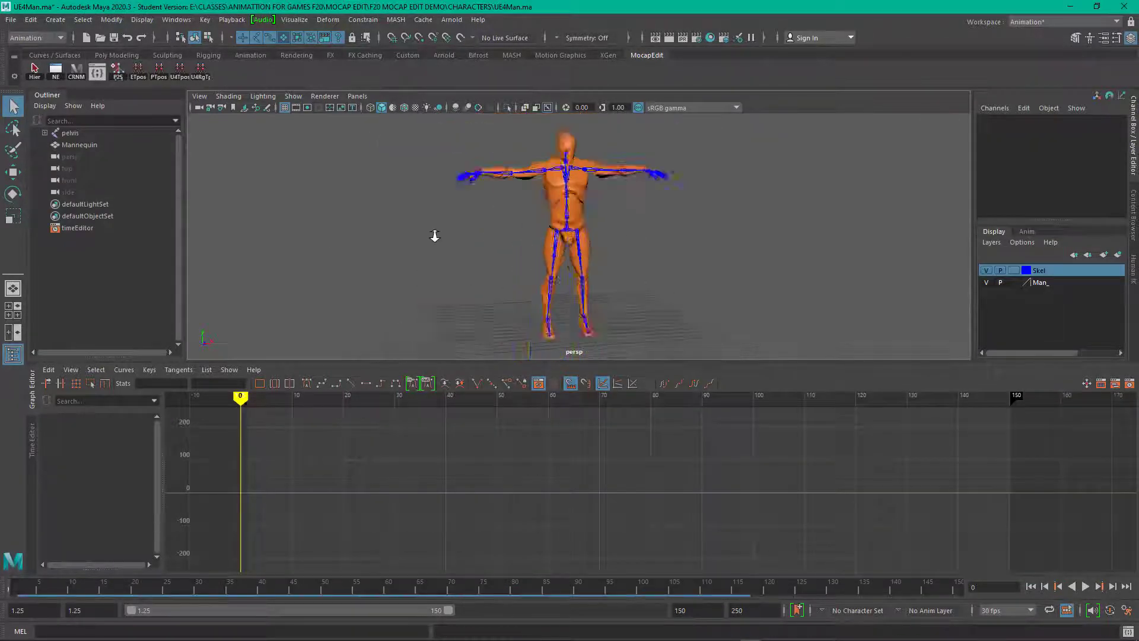
Reset the Animation workspace to its factory default to restore the Time Editor layout
click(32, 440)
click(31, 438)
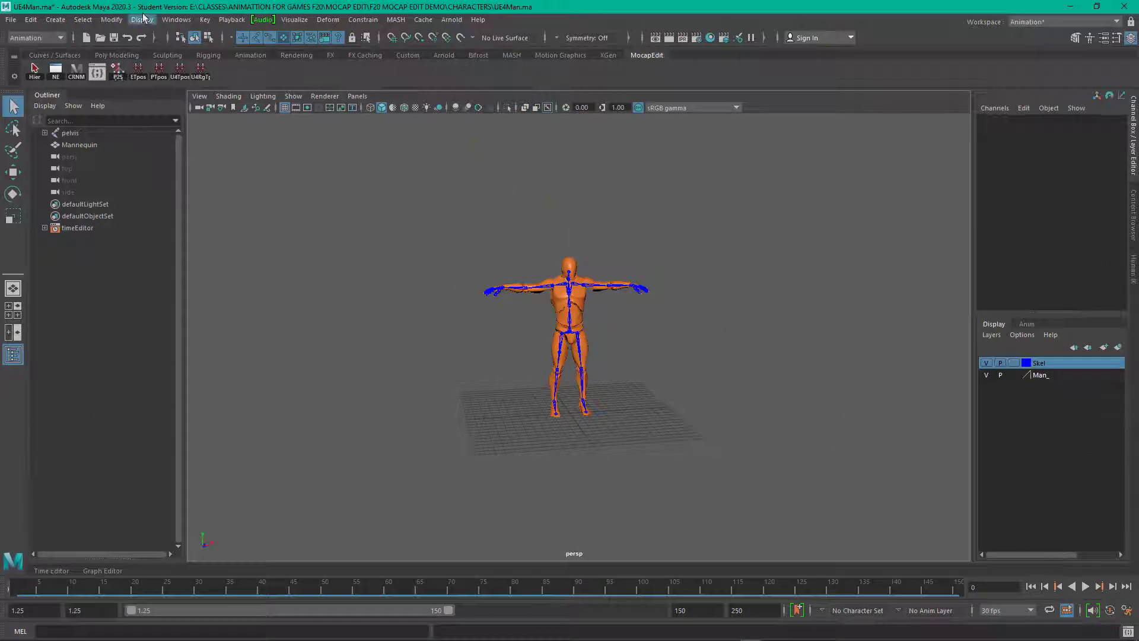
click(176, 20)
mouse_move(267, 40)
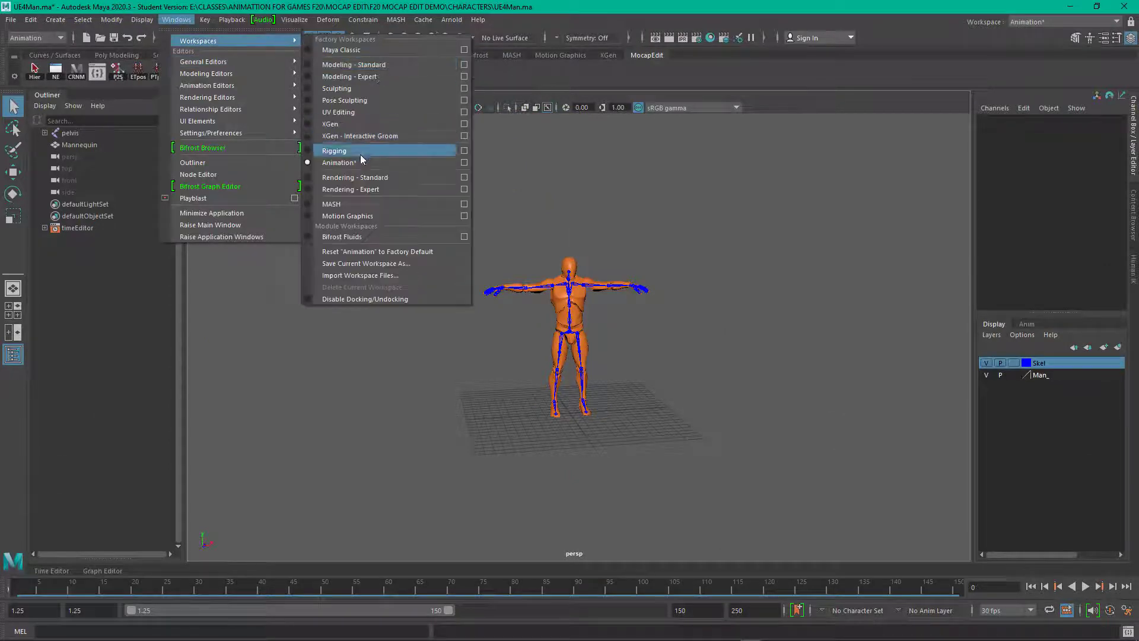
click(382, 252)
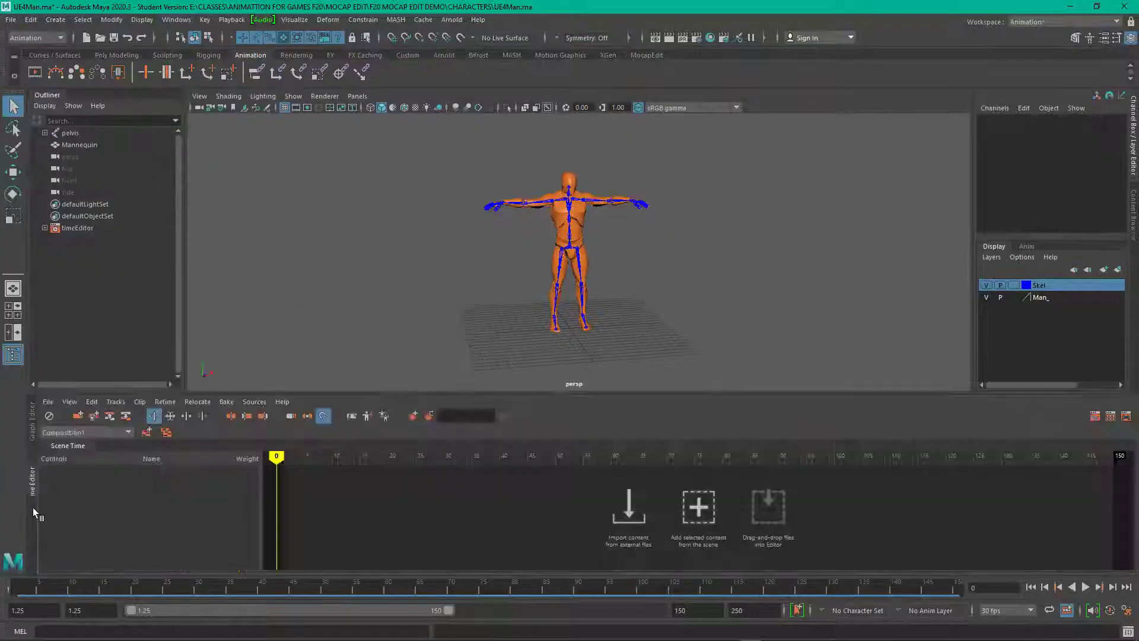
Import UE4_IdlePunch.fbx from the CLIPS folder into the empty Time Editor as the first animation clip
click(628, 511)
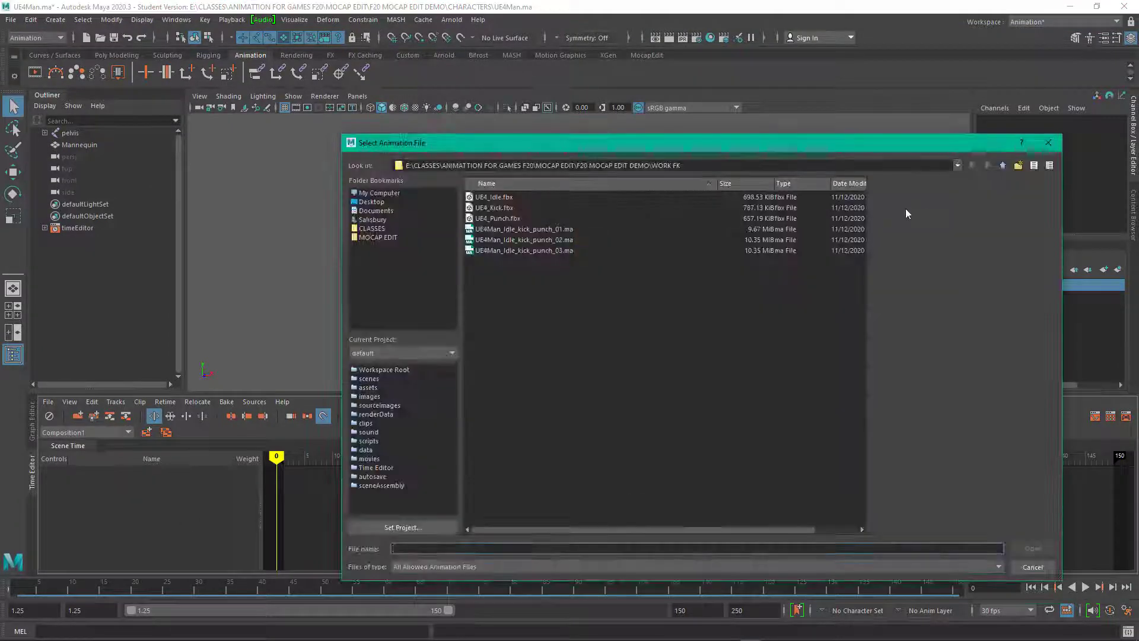
click(1002, 165)
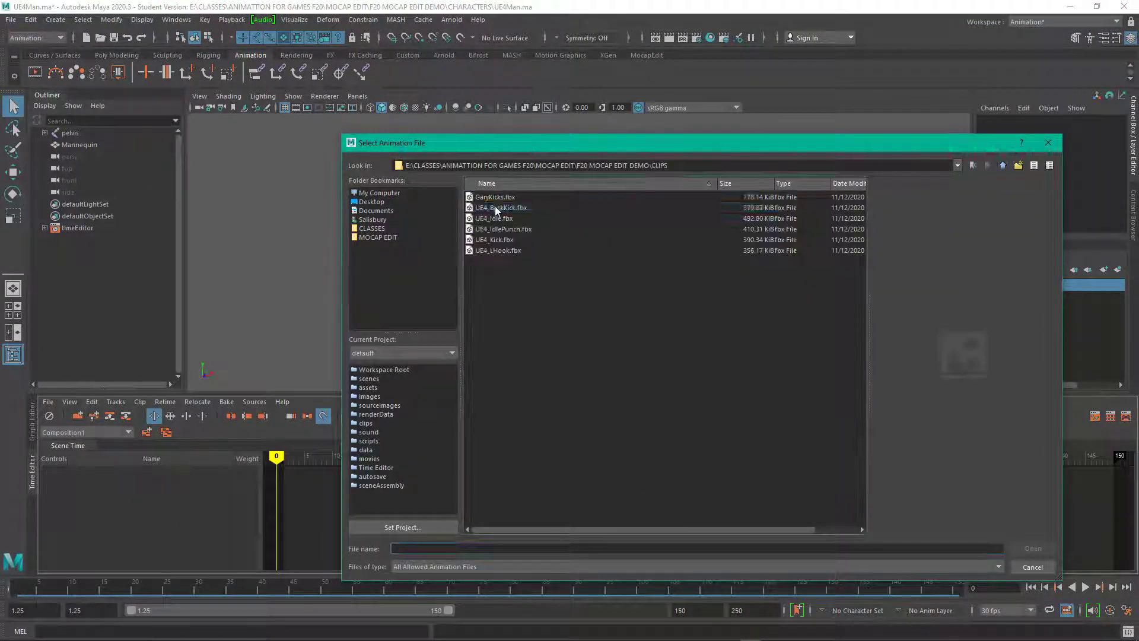
double_click(496, 207)
click(496, 208)
click(516, 230)
click(1033, 549)
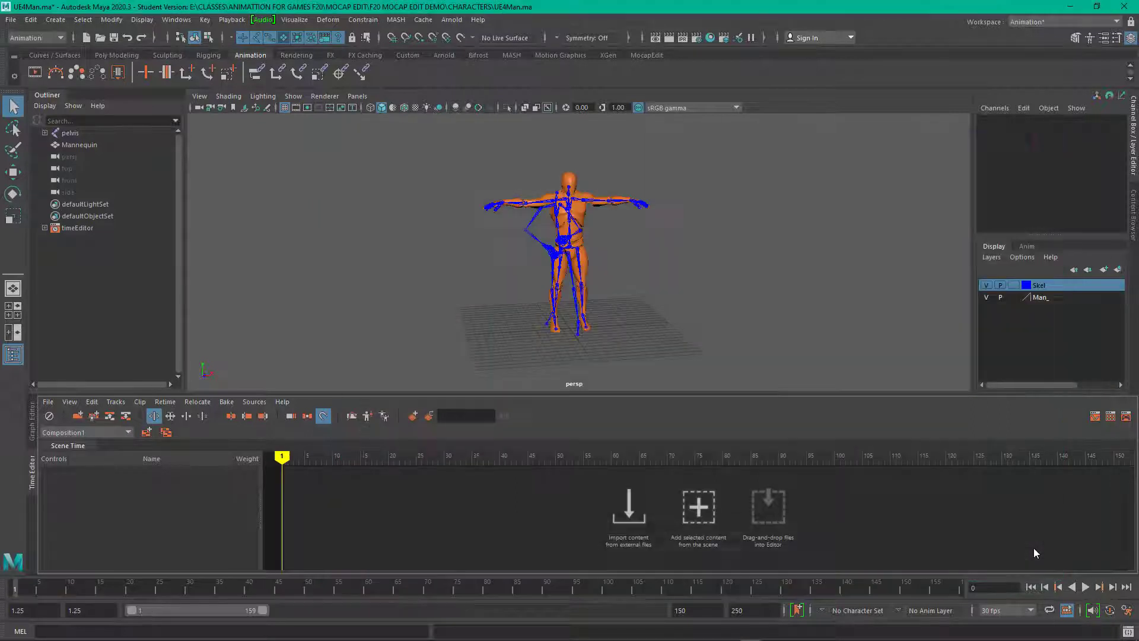
Extend the Time Editor range to frame 847 and move the current time to frame 287
scroll(573, 527, down, 1)
drag(653, 456, 1106, 456)
alt+middle_drag(745, 498, 478, 492)
drag(272, 458, 463, 461)
Import UE4_BackKick.fbx onto track1 and slide its clip earlier, closer to the idle-punch clip
right_click(469, 477)
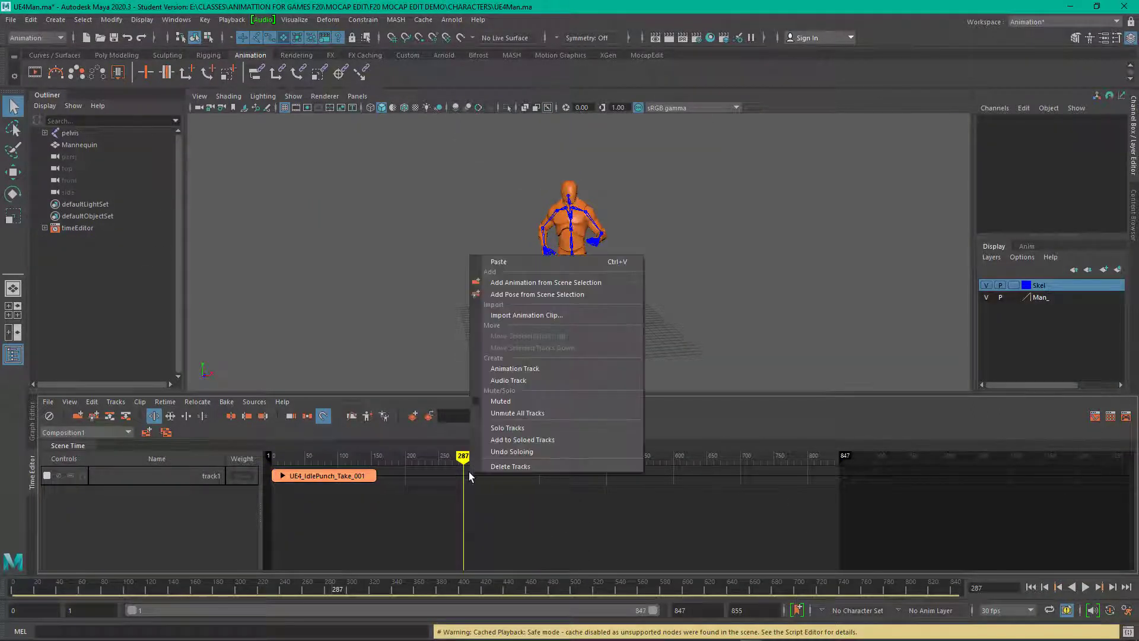
click(527, 315)
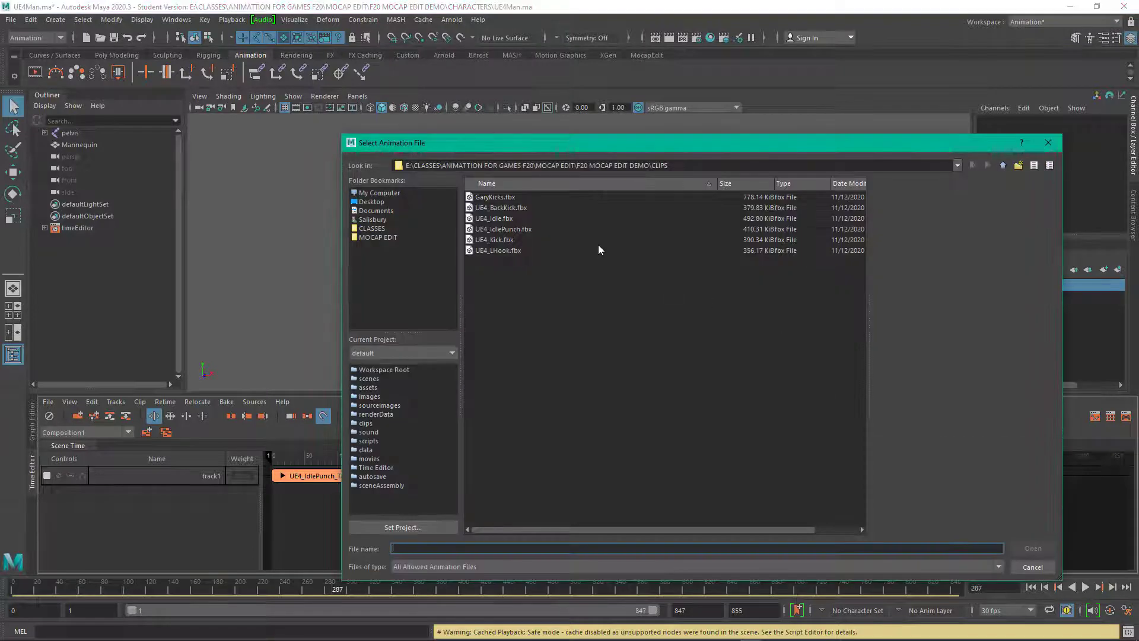
click(504, 209)
click(1033, 549)
drag(376, 456, 582, 456)
drag(516, 475, 438, 475)
Move the current time to frame 371 and choose UE4_LHook.fbx for import onto track1
drag(271, 457, 487, 465)
right_click(541, 480)
click(593, 320)
click(498, 250)
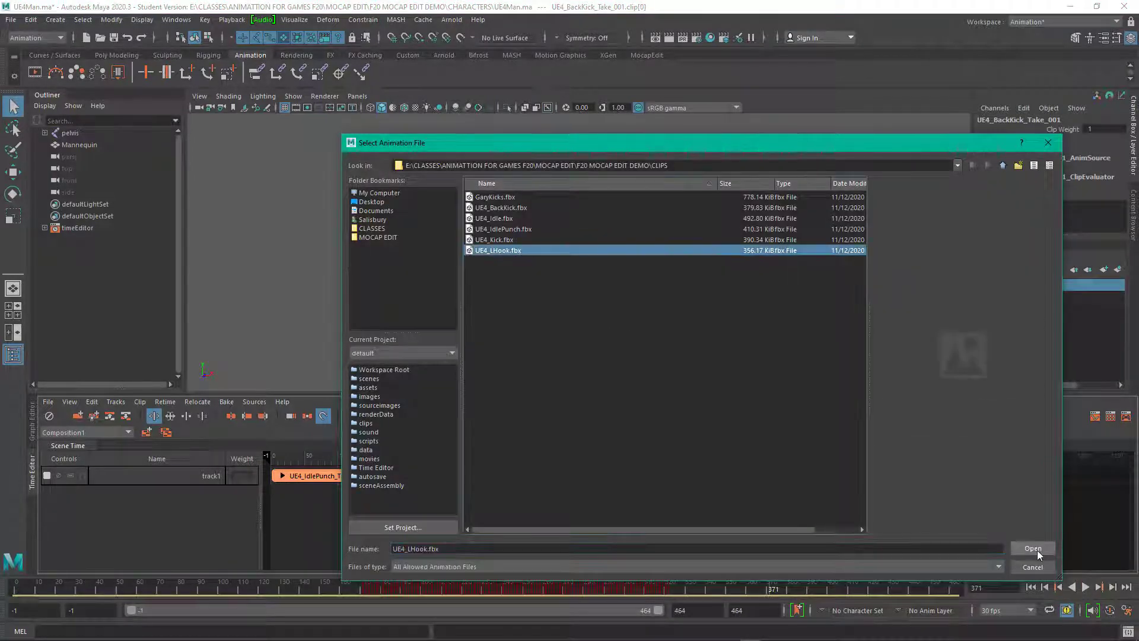